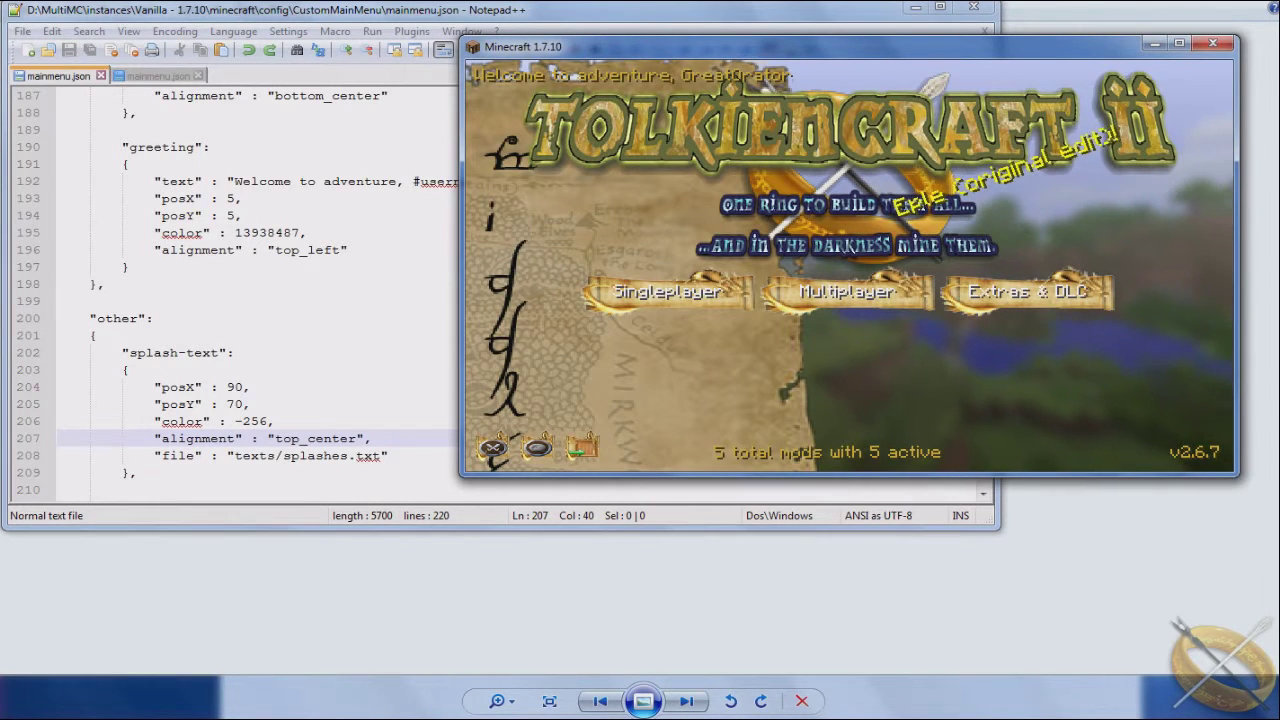
# Review the "splash-text" block under "other" in the Vanilla mainmenu.json against the splash text on the Minecraft main menu
pyautogui.moveTo(90, 319); pyautogui.dragTo(226, 455)
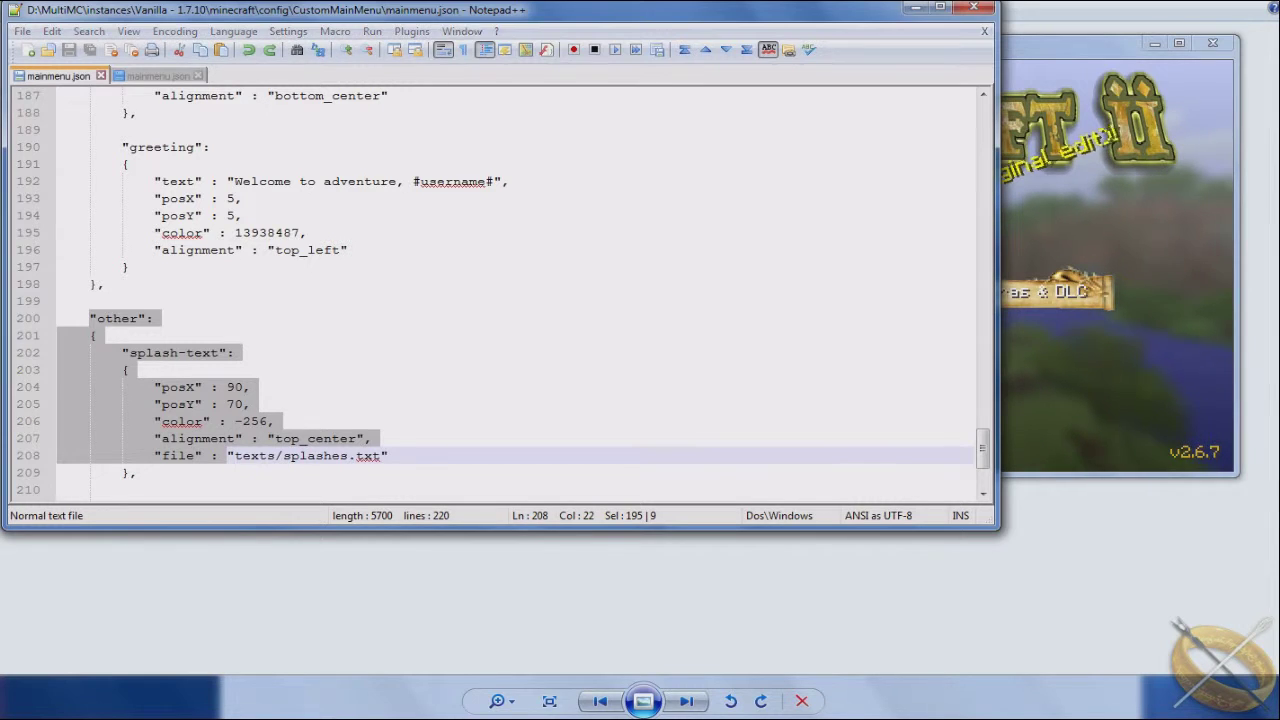
pyautogui.hotkey('alt', 'Tab')
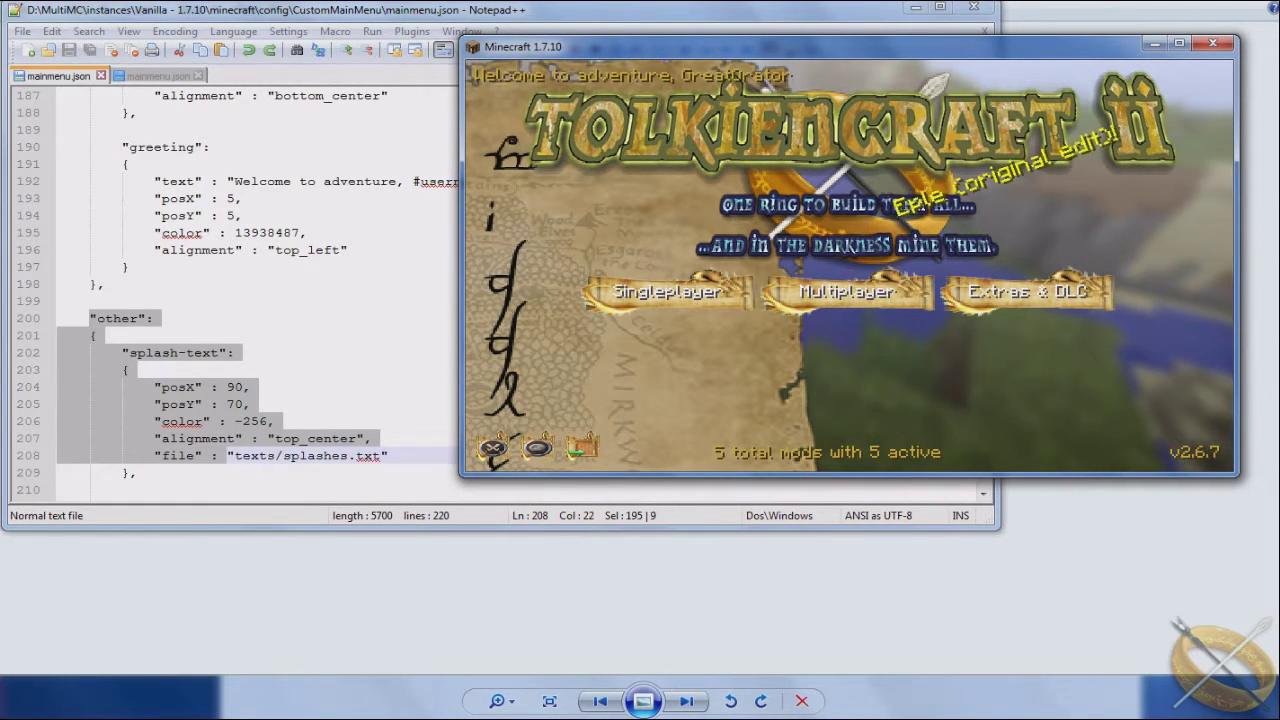
pyautogui.click(202, 387)
pyautogui.scroll(-3, 202, 387)
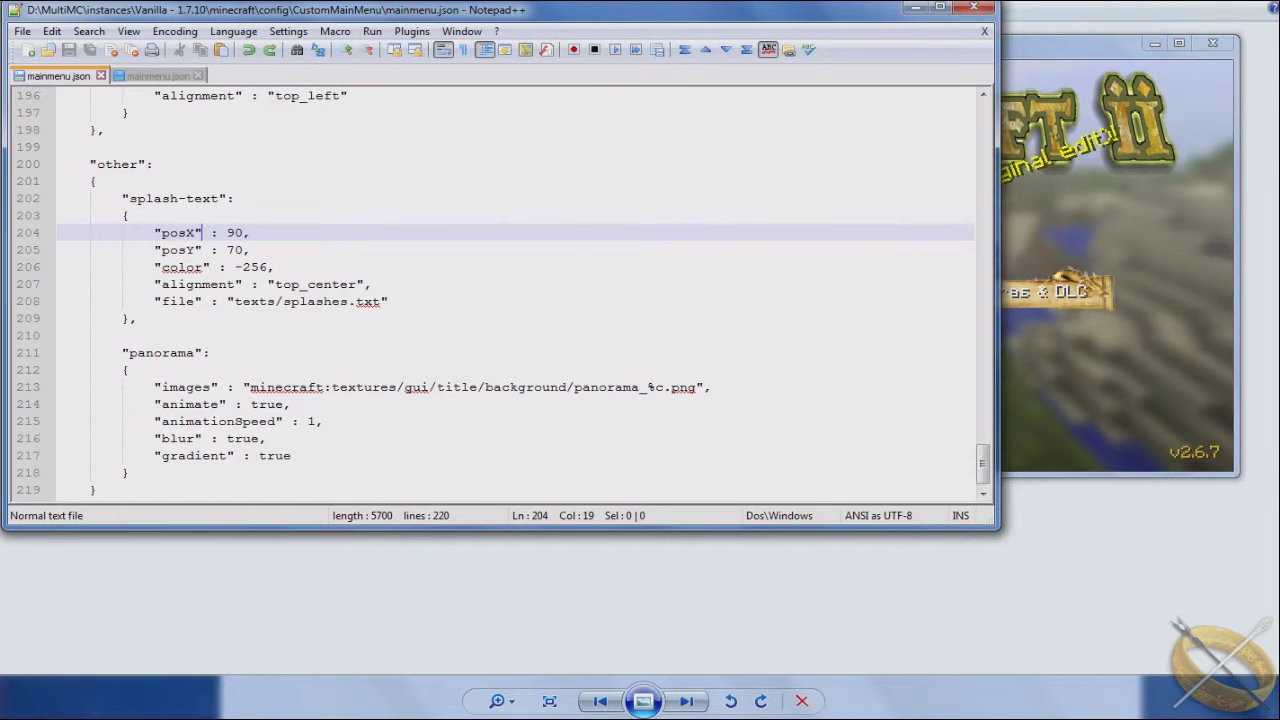
# Examine the "panorama" block's images path and its %c placeholder, comparing the block with the Minecraft menu background
pyautogui.doubleClick(162, 353)
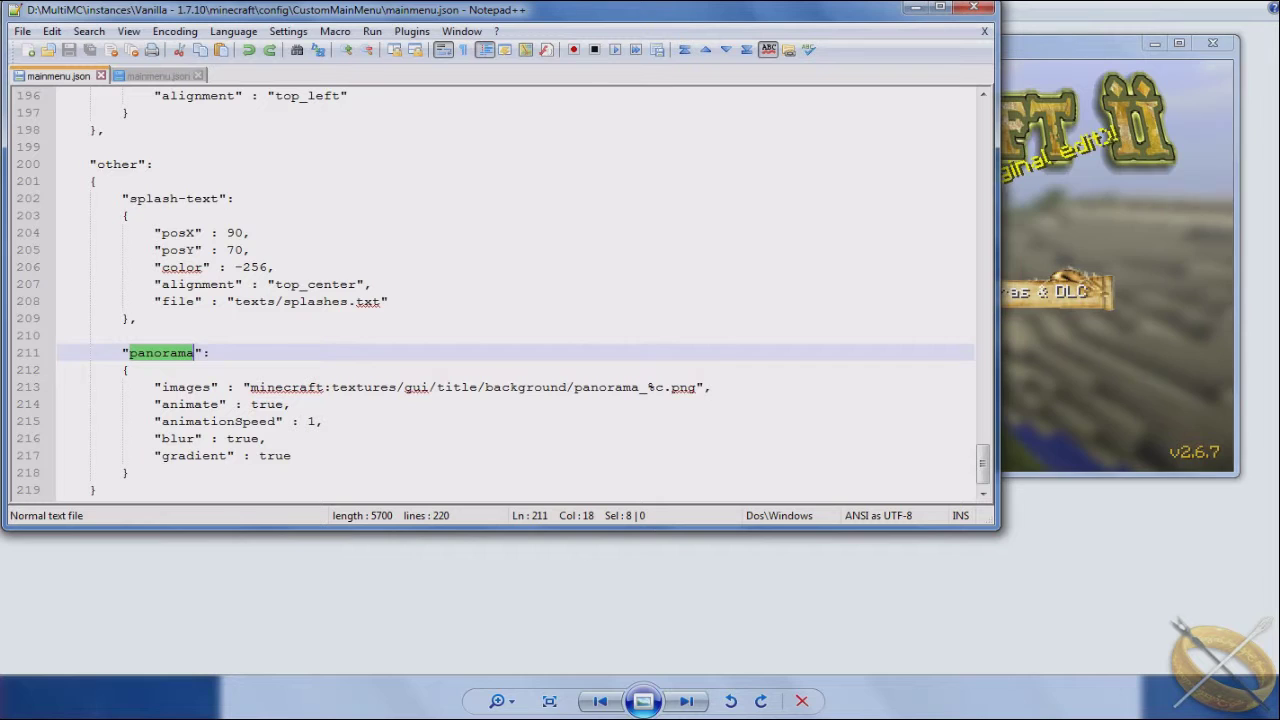
pyautogui.press('End')
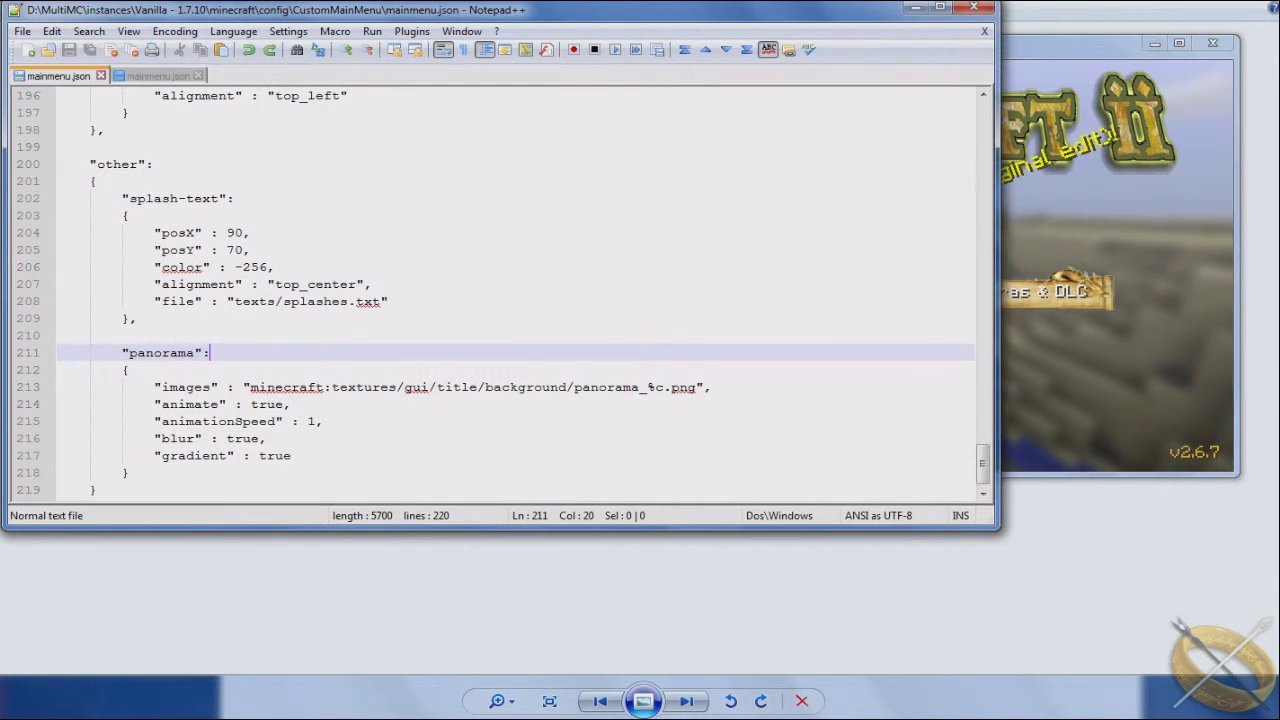
pyautogui.hotkey('alt', 'Tab')
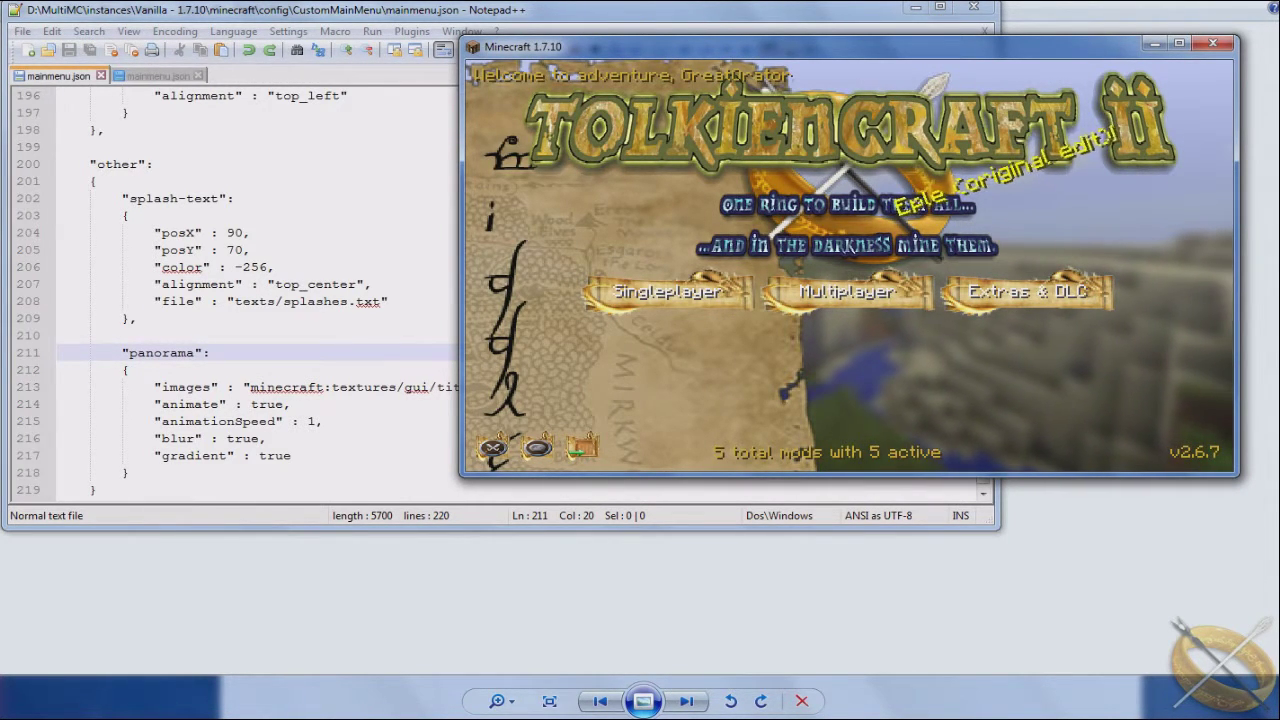
pyautogui.click(332, 387)
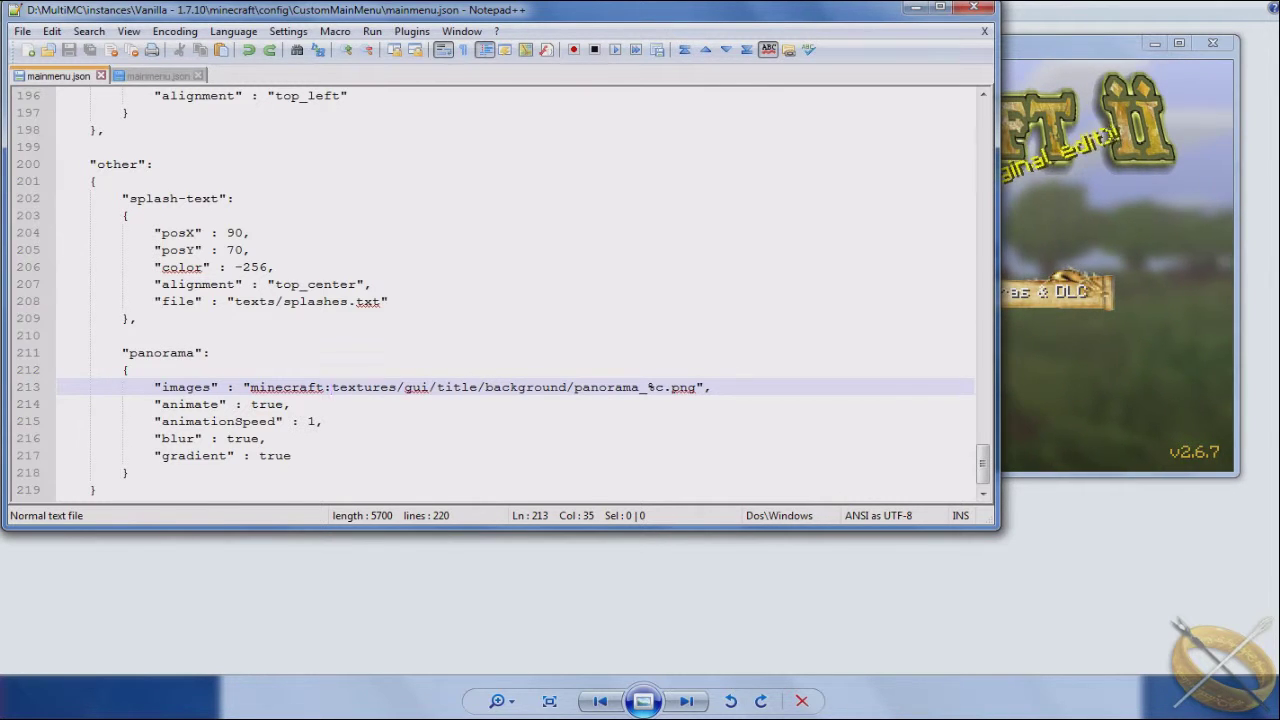
pyautogui.moveTo(178, 404); pyautogui.dragTo(705, 387)
pyautogui.click(250, 387)
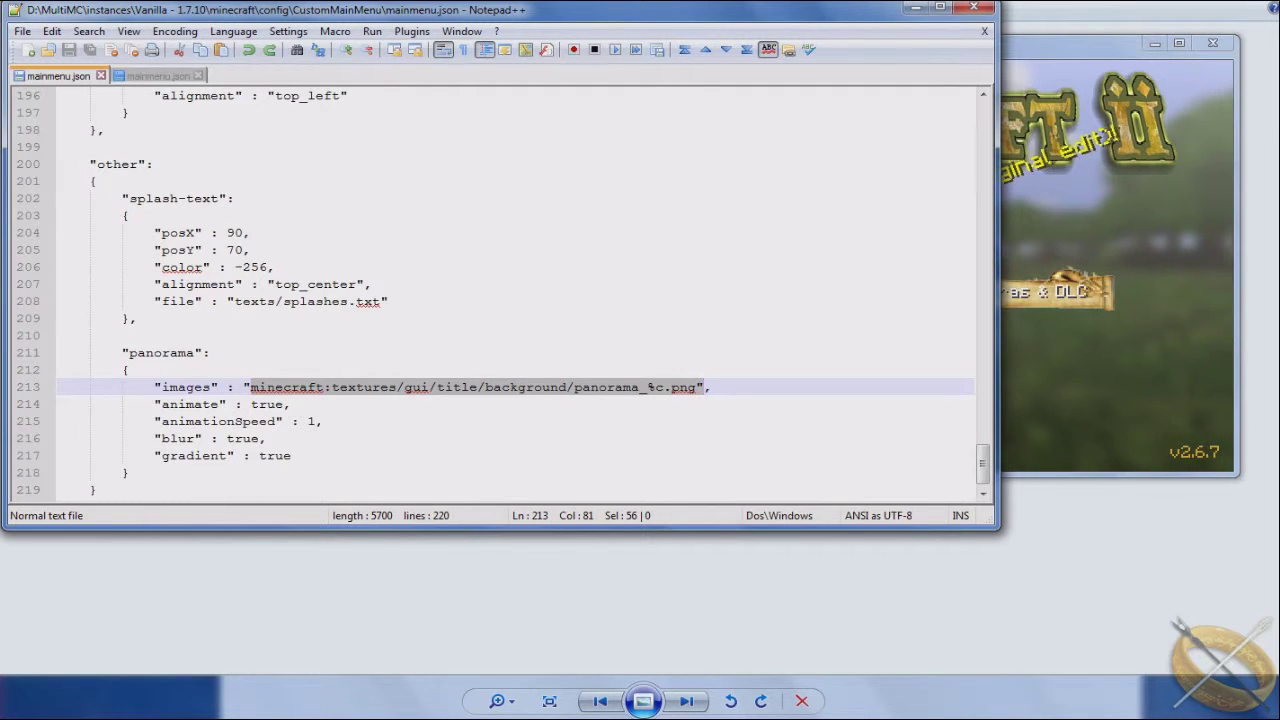
pyautogui.click(574, 387)
pyautogui.moveTo(574, 387); pyautogui.dragTo(663, 387)
pyautogui.click(647, 387)
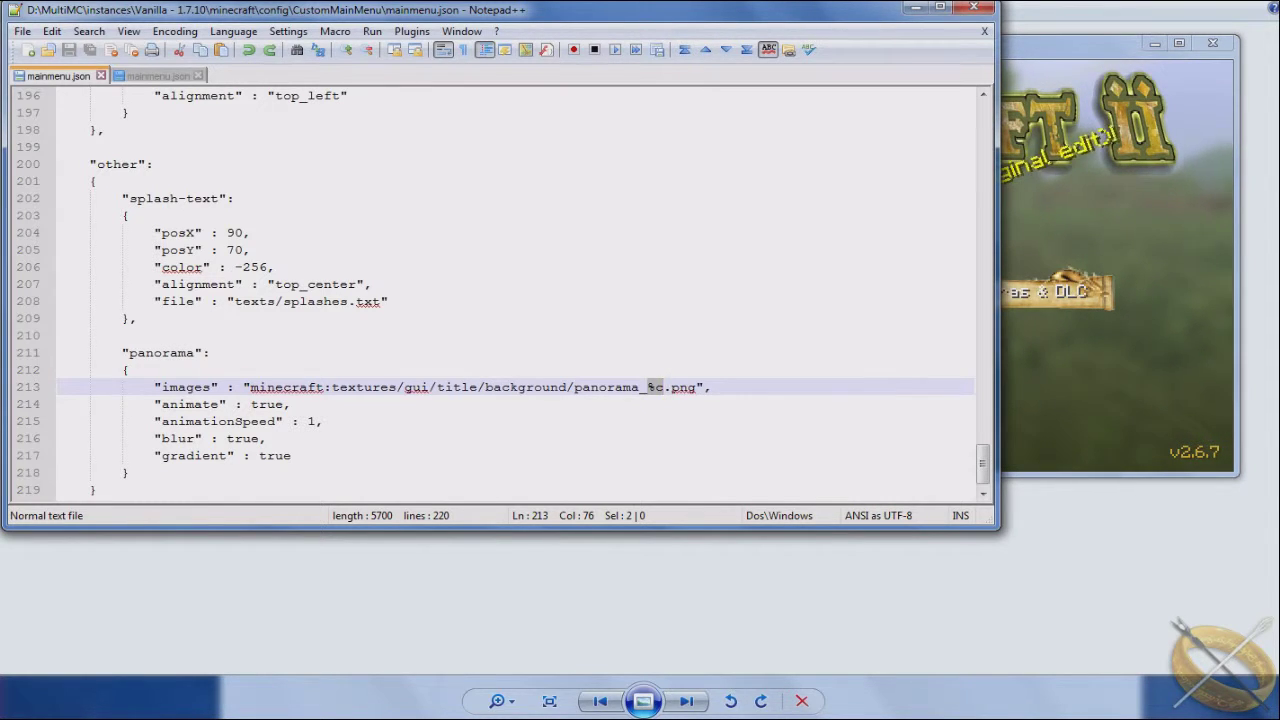
# Examine the panorama's animate, blur and gradient settings against the Minecraft menu background
pyautogui.click(275, 404)
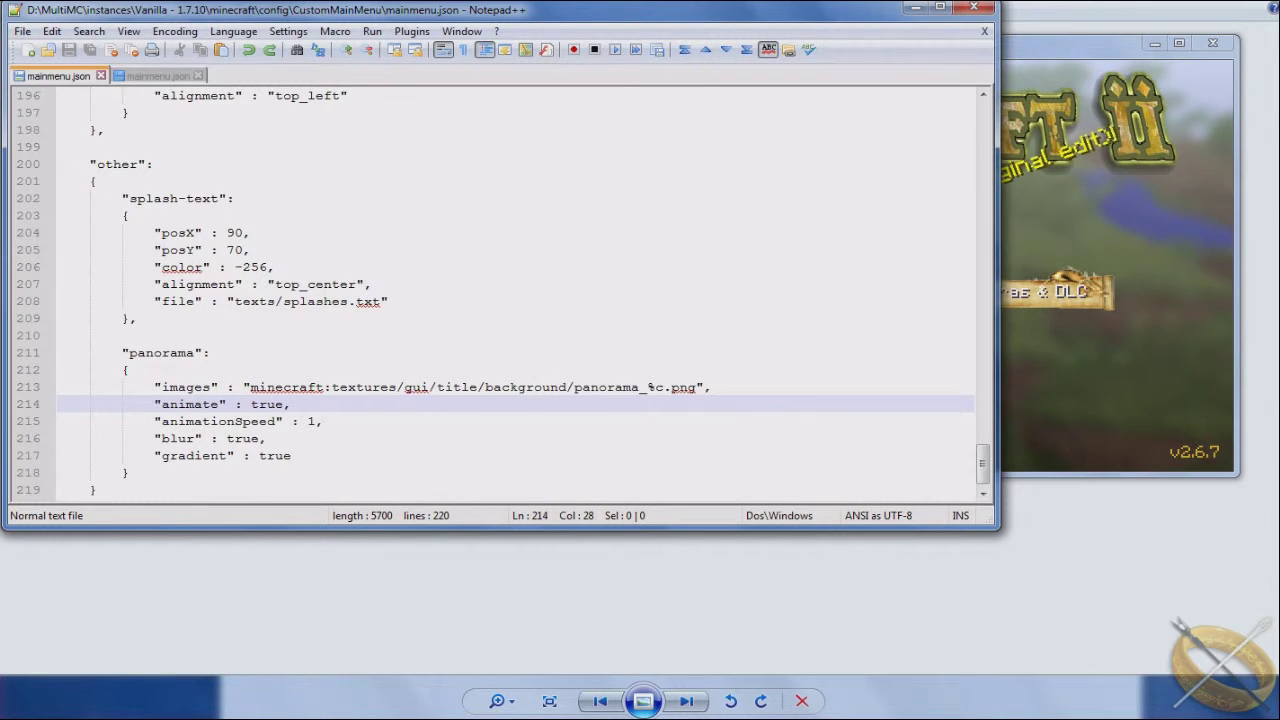
pyautogui.click(235, 439)
pyautogui.hotkey('alt', 'Tab')
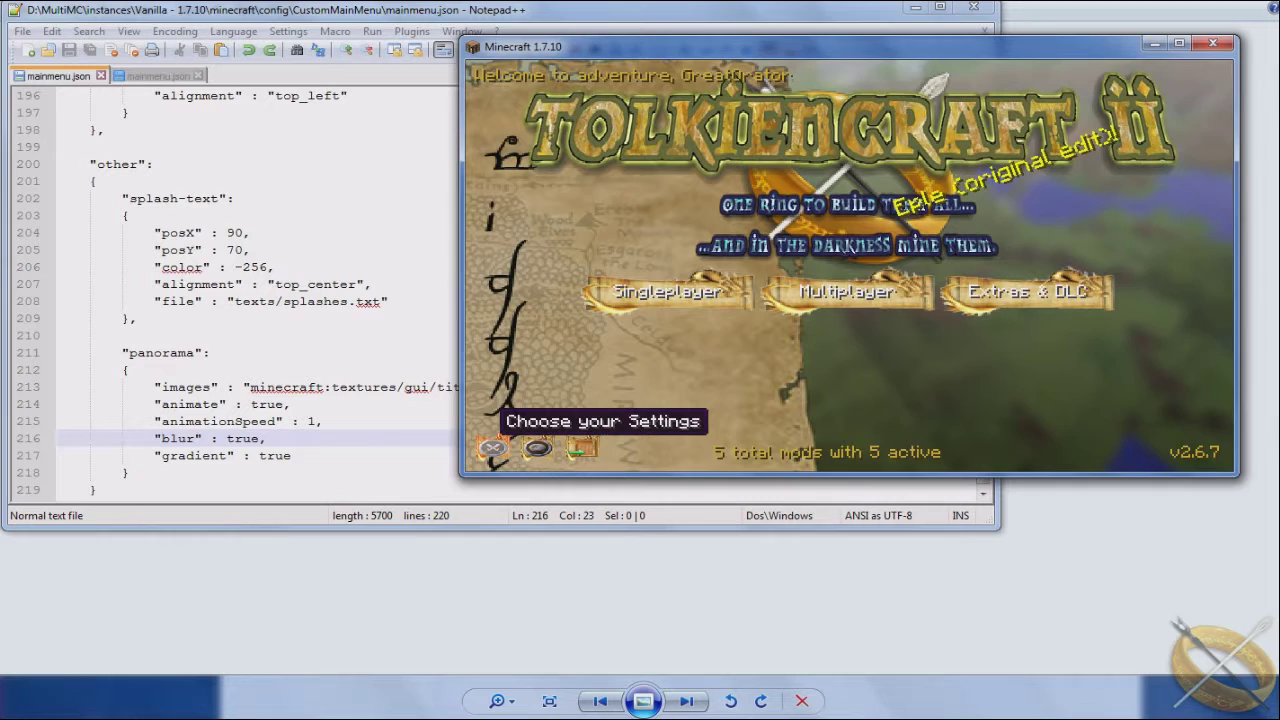
pyautogui.click(262, 455)
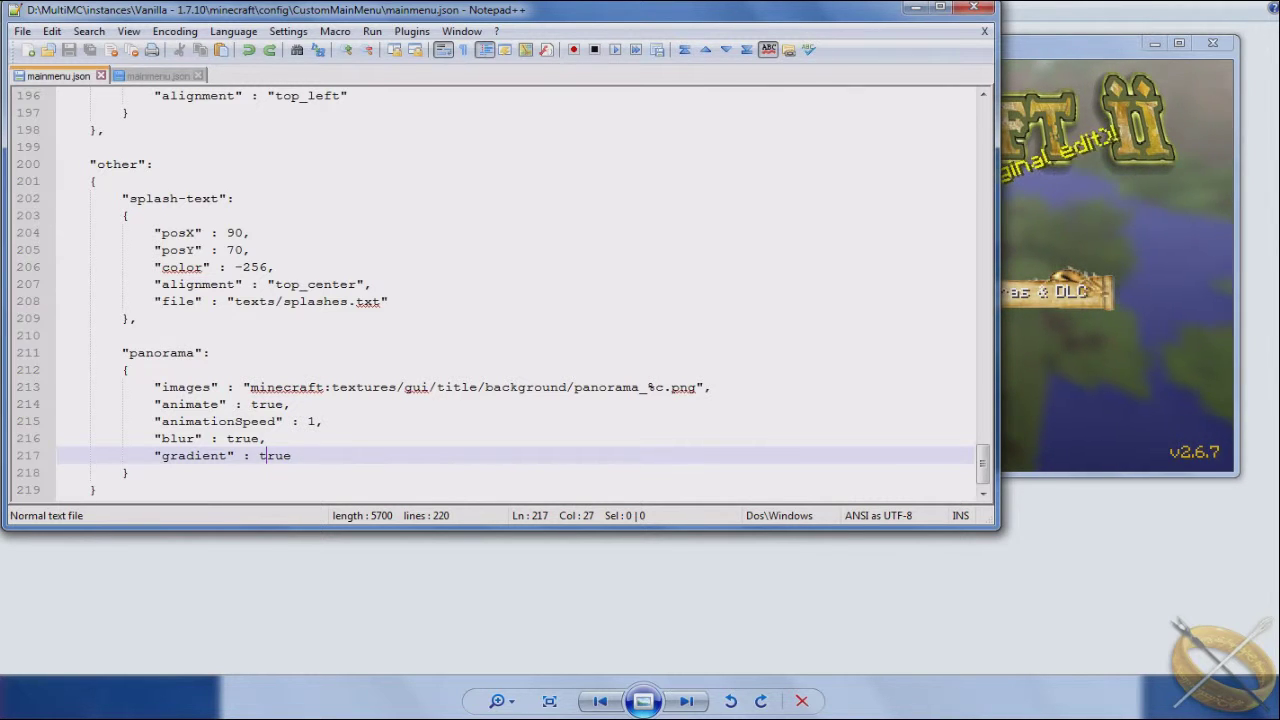
# Copy the braced contents of the "other" section from the TolkienCraft II Modpack mainmenu.json
pyautogui.hotkey('ctrl', 'Tab')
pyautogui.scroll(-7, 520, 290)
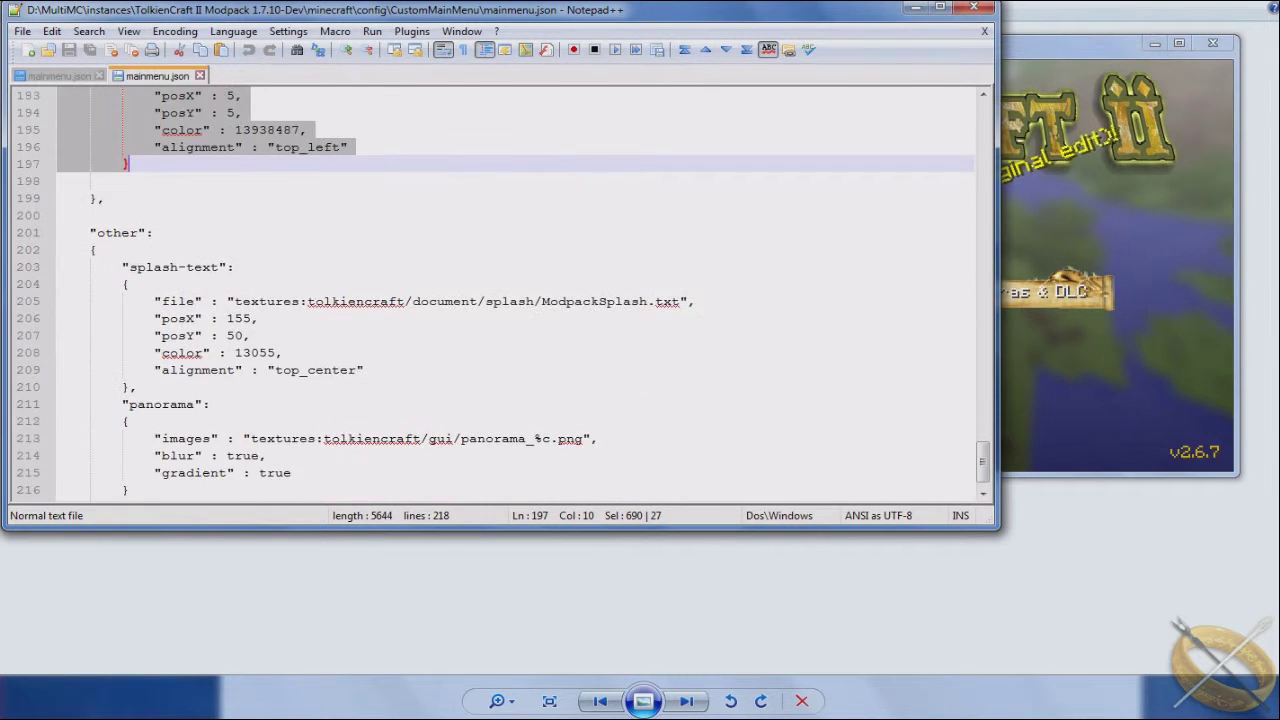
pyautogui.moveTo(98, 473); pyautogui.dragTo(98, 216)
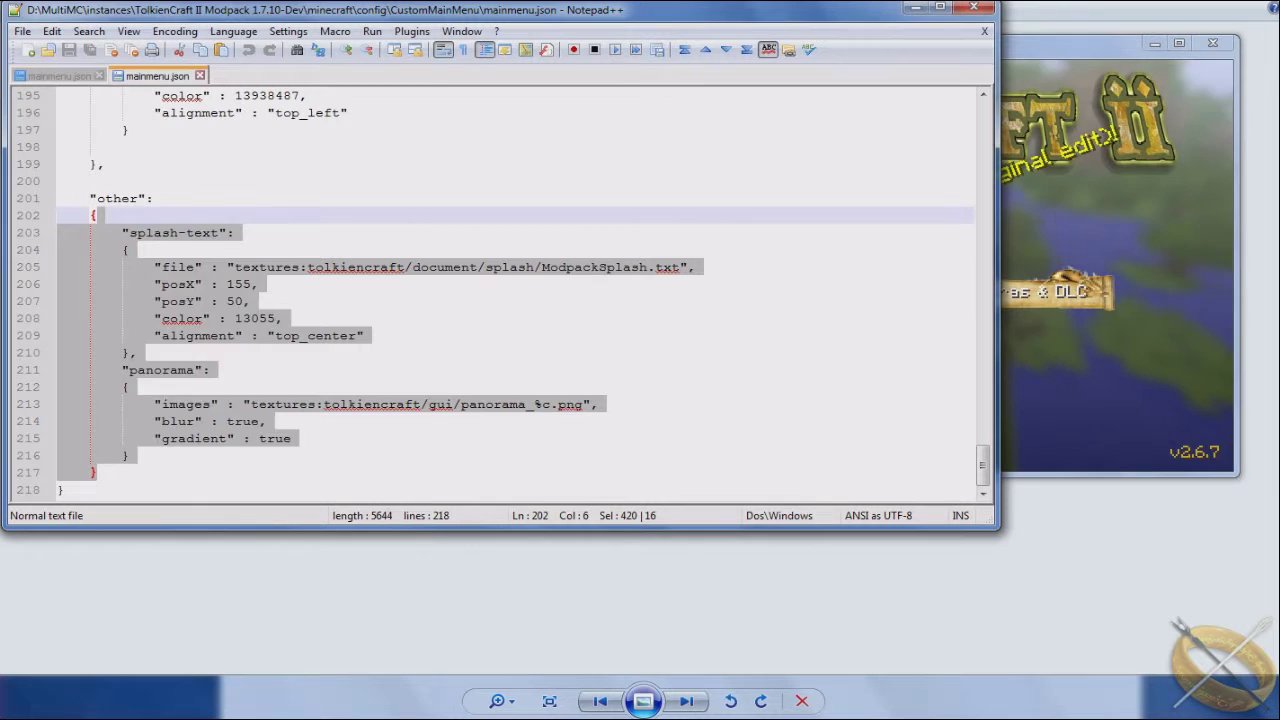
pyautogui.rightClick(117, 258)
pyautogui.click(150, 303)
# Replace the splash-text and panorama settings under "other" in the Vanilla mainmenu.json with the copied TolkienCraft block
pyautogui.hotkey('ctrl', 'Tab')
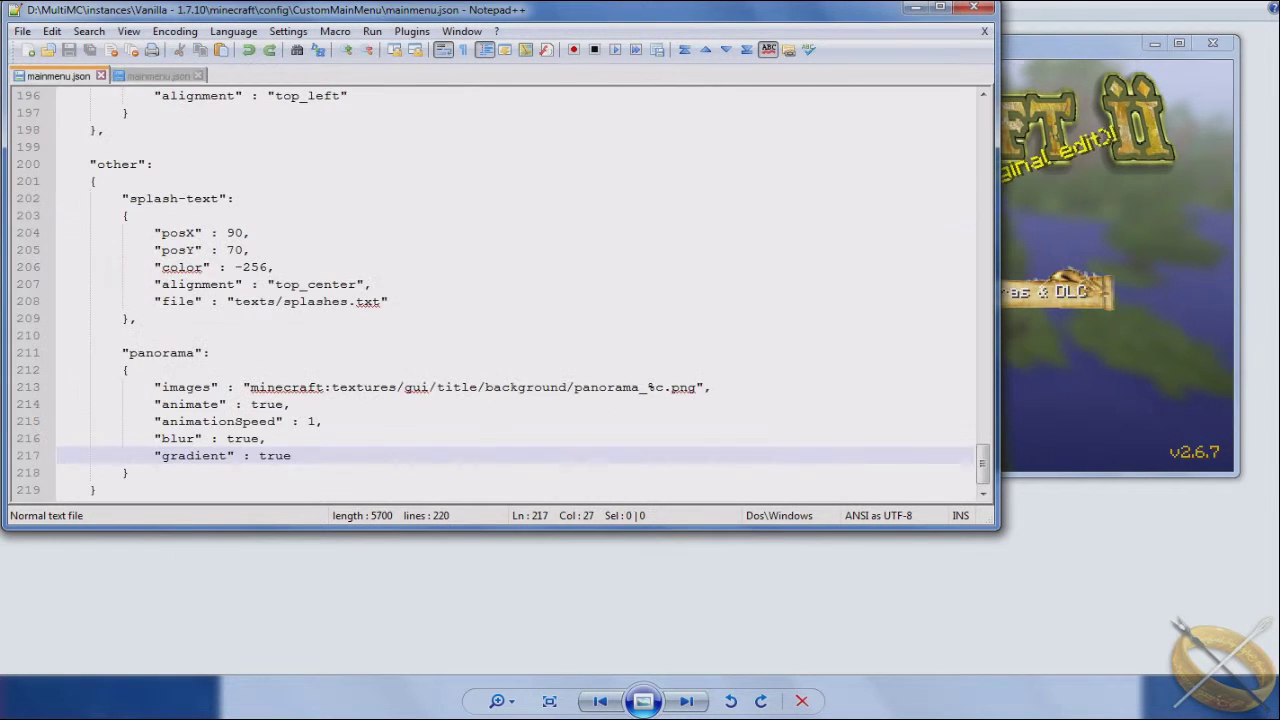
pyautogui.moveTo(100, 181); pyautogui.dragTo(196, 472)
pyautogui.rightClick(196, 472)
pyautogui.click(238, 472)
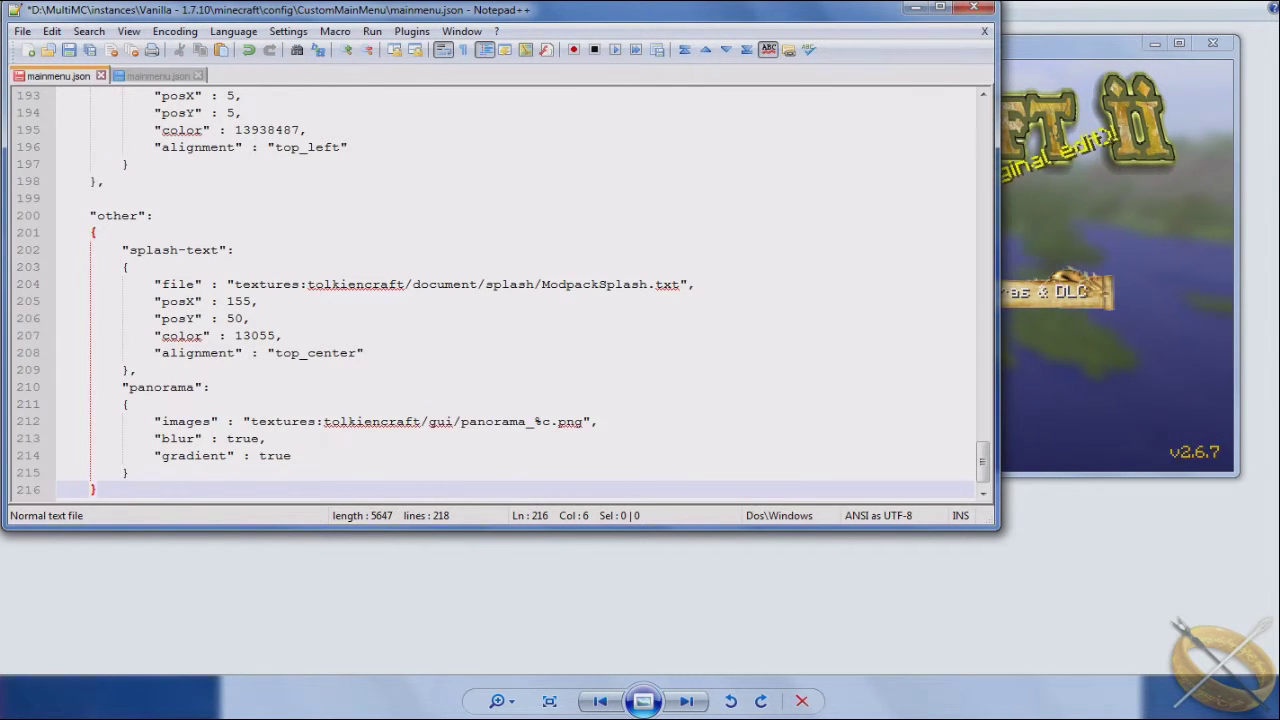
pyautogui.scroll(-1, 520, 294)
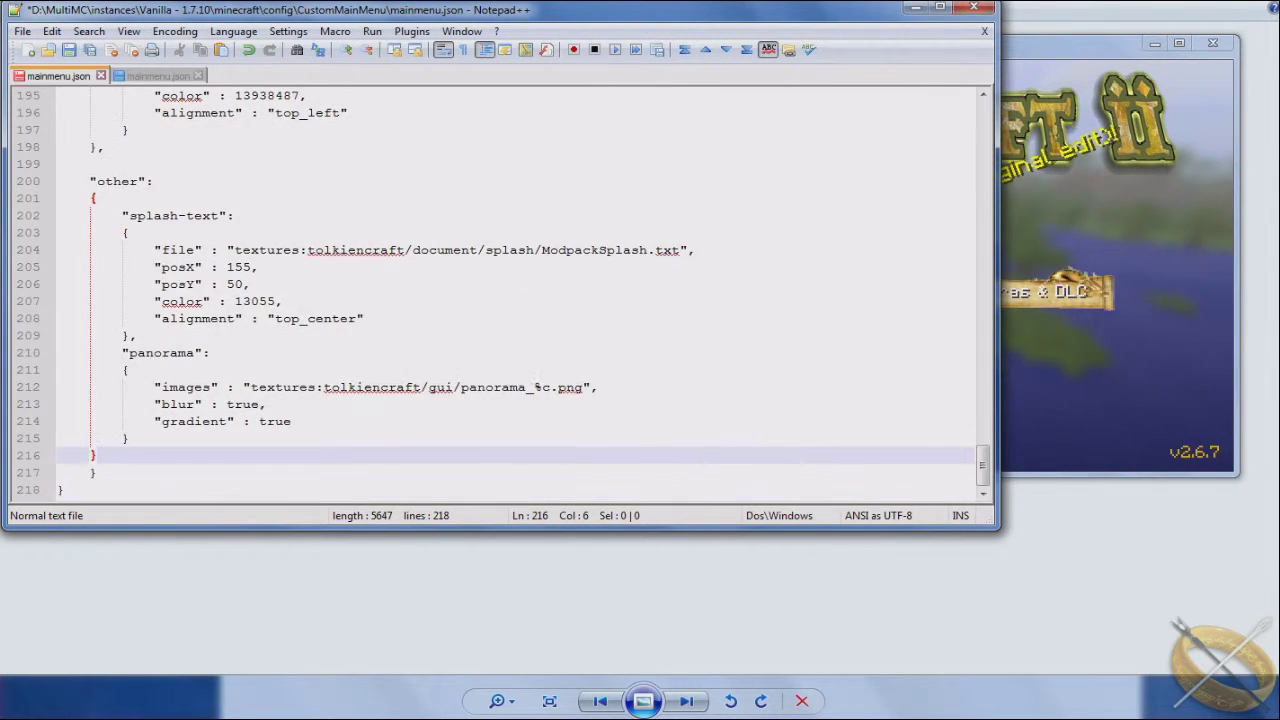
# Examine the "file" path of the splash-text entry in the pasted block
pyautogui.moveTo(155, 250); pyautogui.dragTo(695, 250)
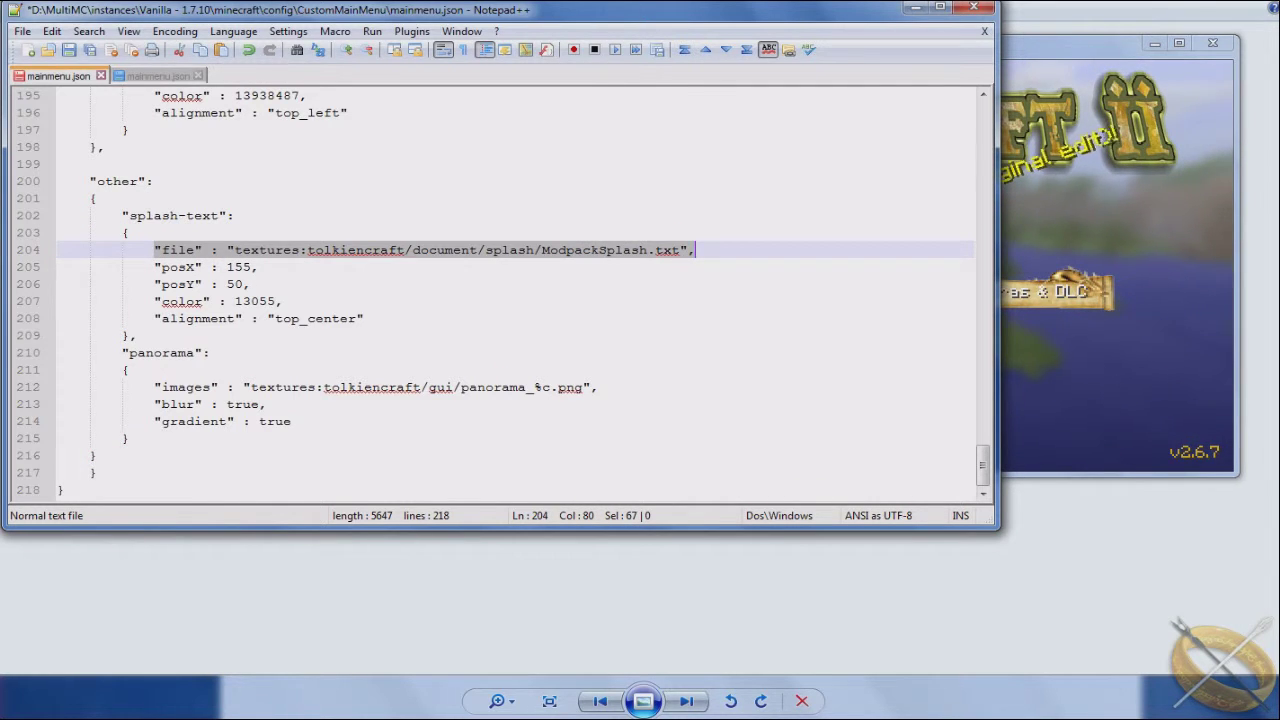
pyautogui.click(137, 336)
pyautogui.moveTo(155, 250); pyautogui.dragTo(688, 250)
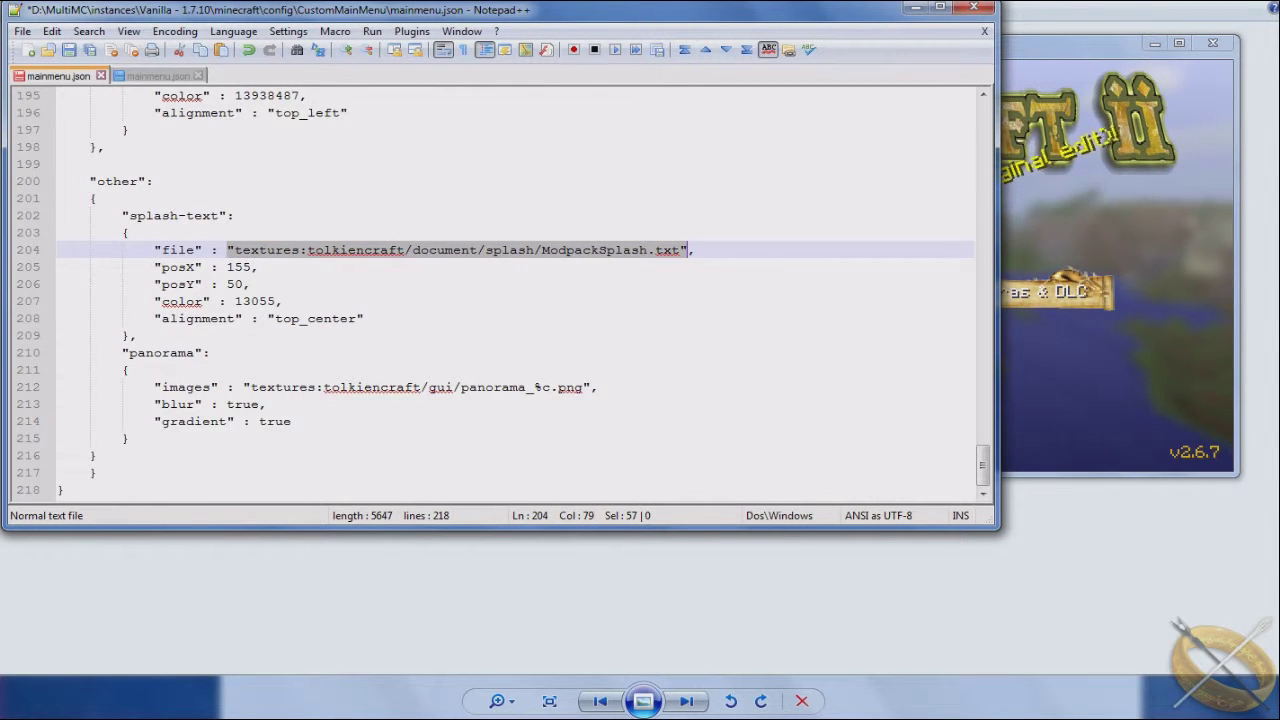
# Open ModpackSplash.txt in Notepad++ from the Vanilla instance's resources/textures/tolkiencraft/document/splash folder
pyautogui.moveTo(300, 702)
pyautogui.click(309, 640)
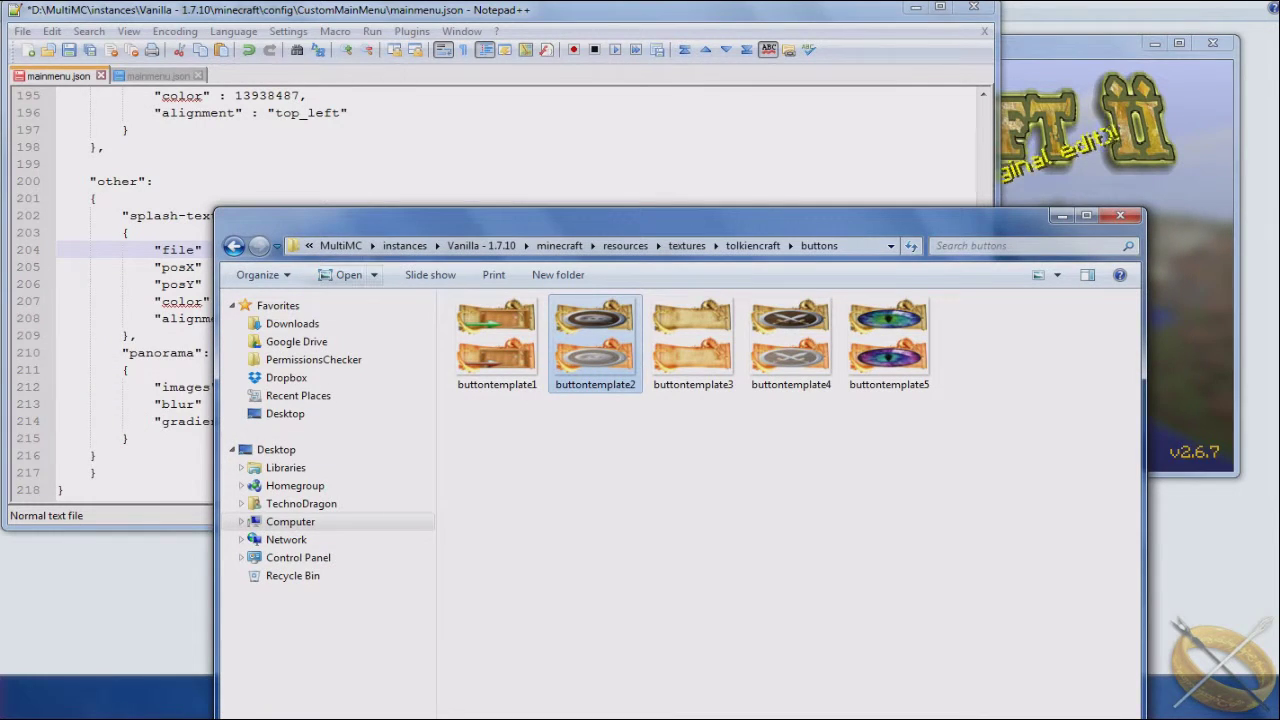
pyautogui.click(752, 245)
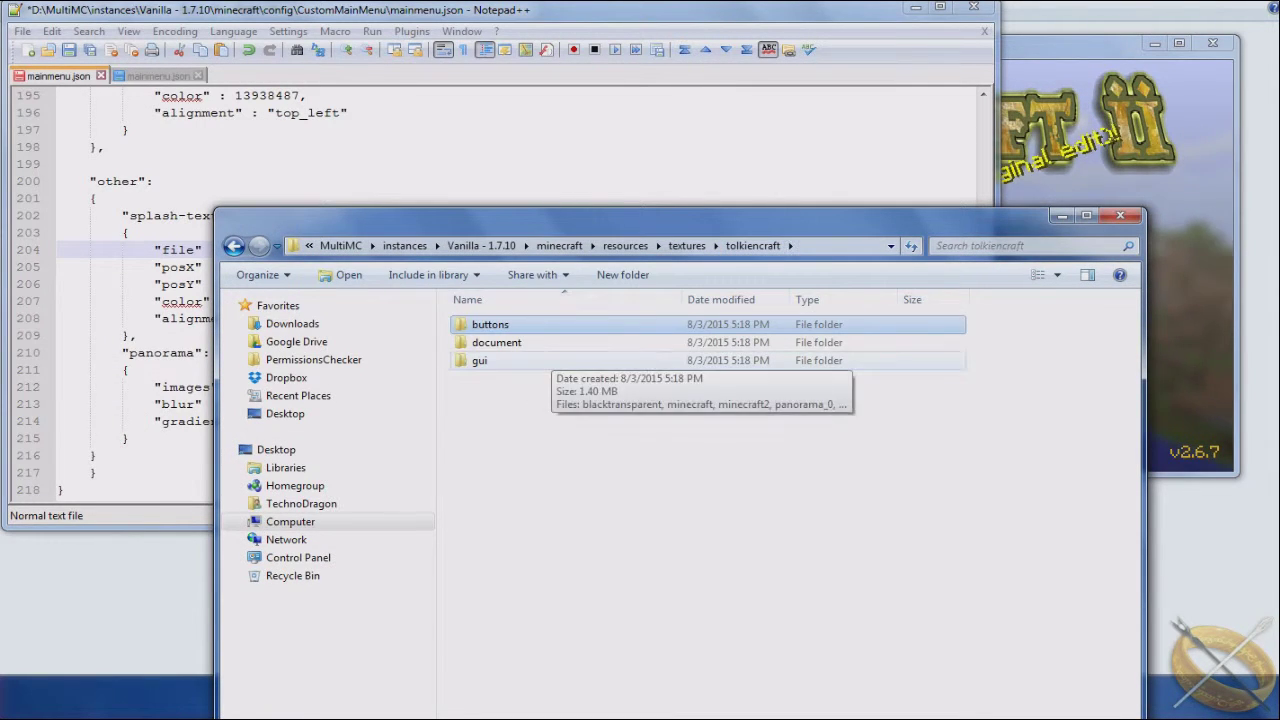
pyautogui.doubleClick(496, 342)
pyautogui.doubleClick(487, 325)
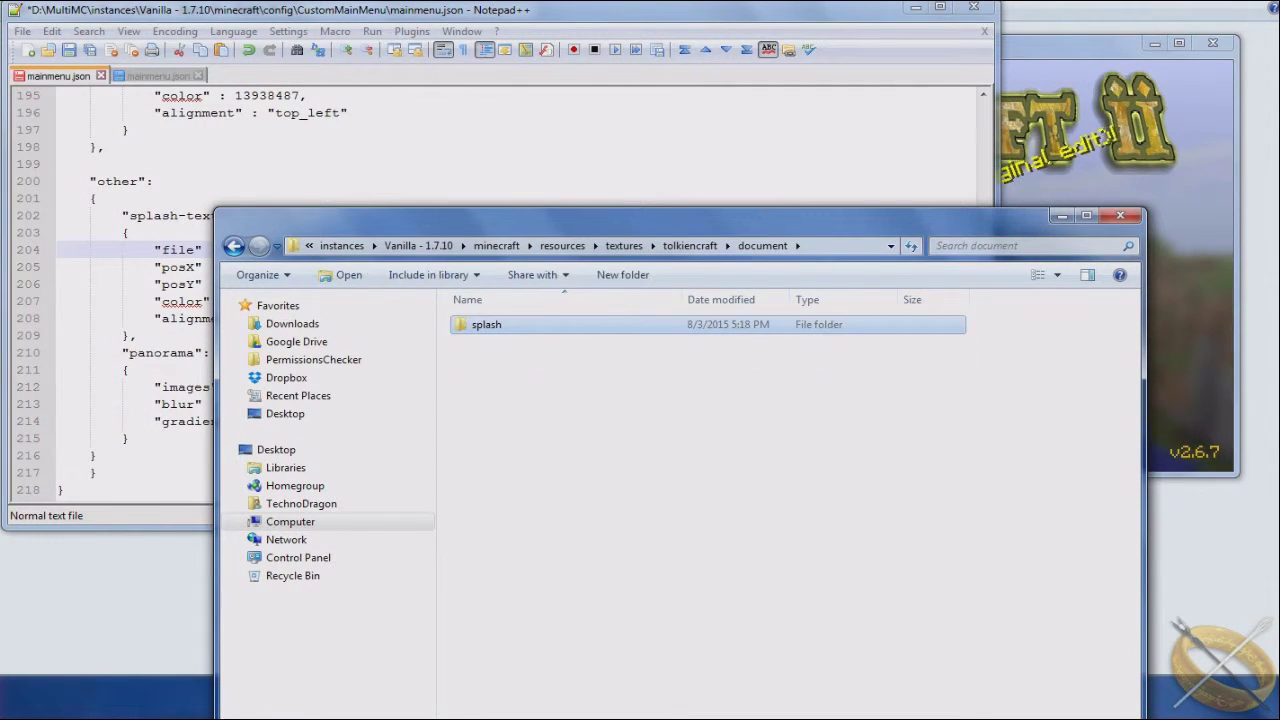
pyautogui.rightClick(505, 325)
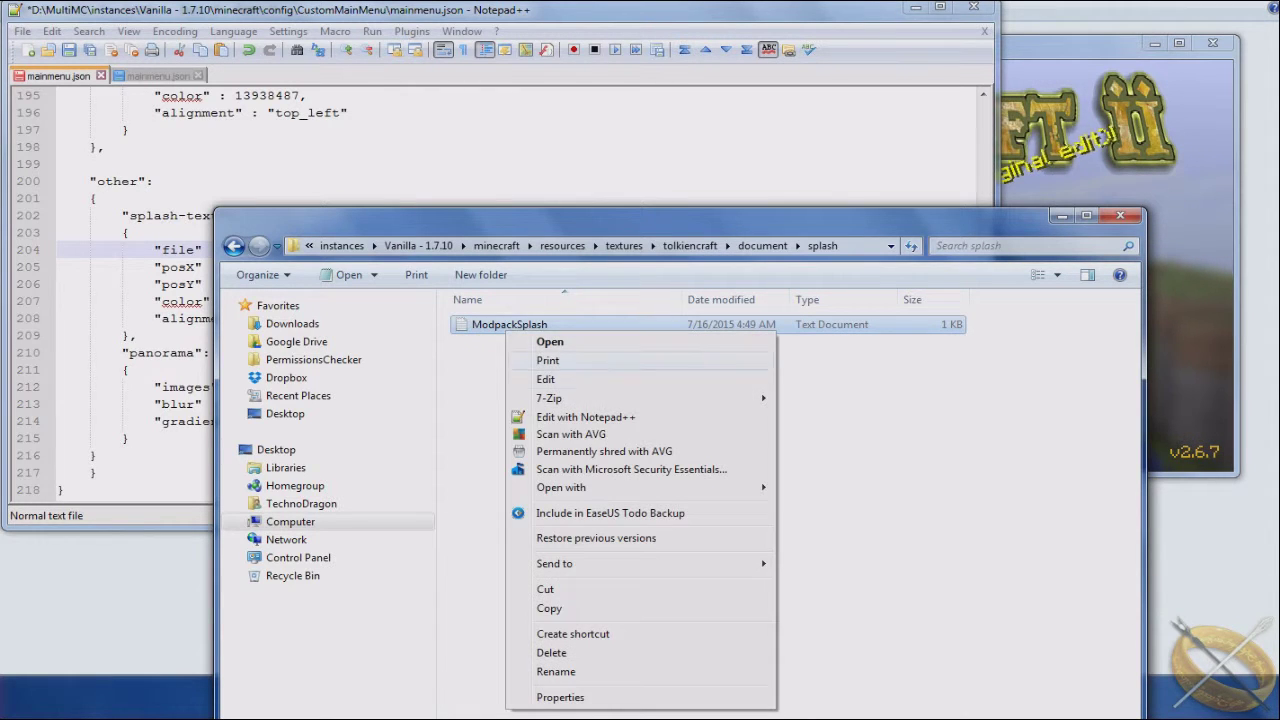
pyautogui.click(620, 418)
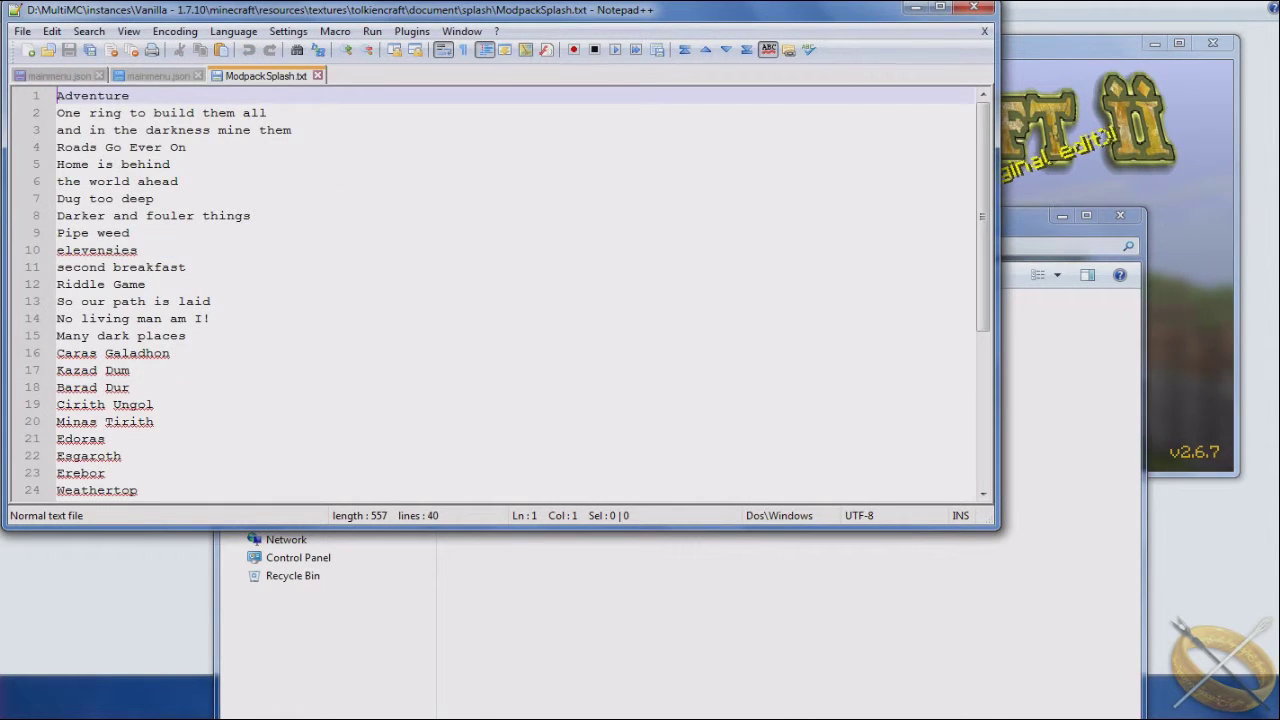
# Read through the list of splash phrases in ModpackSplash.txt and close the file
pyautogui.scroll(-2, 500, 290)
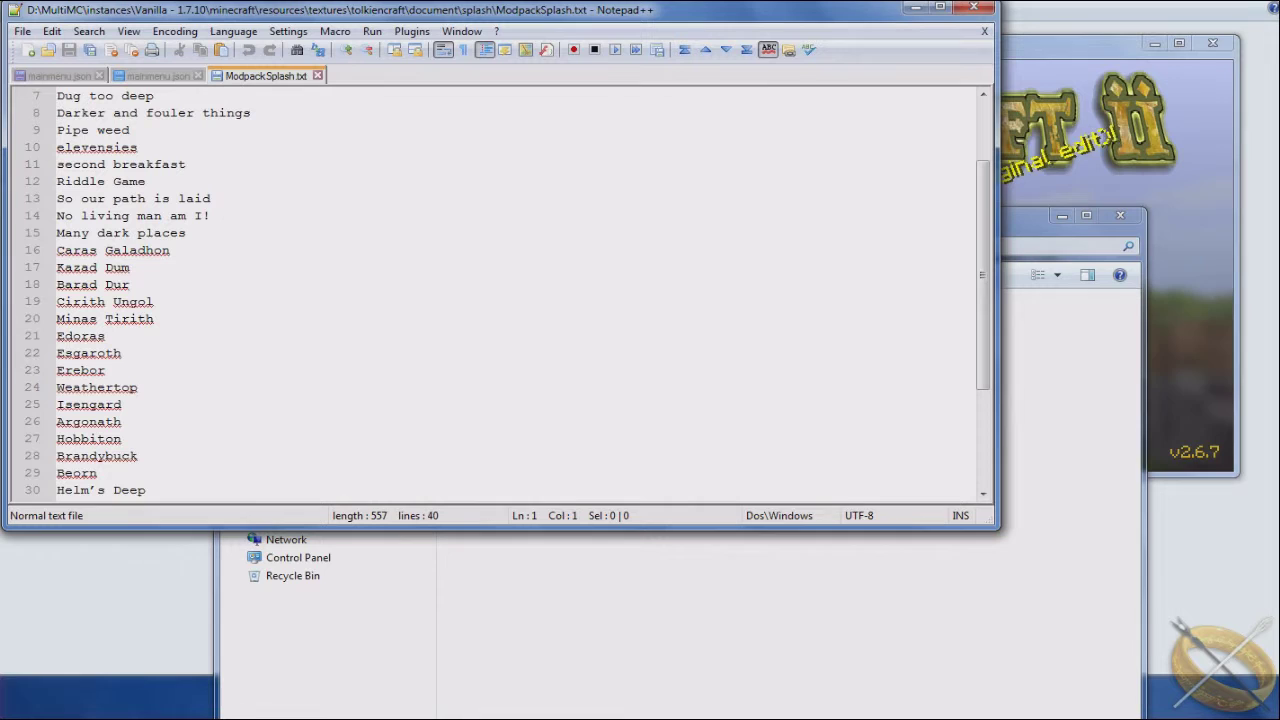
pyautogui.scroll(-4, 500, 290)
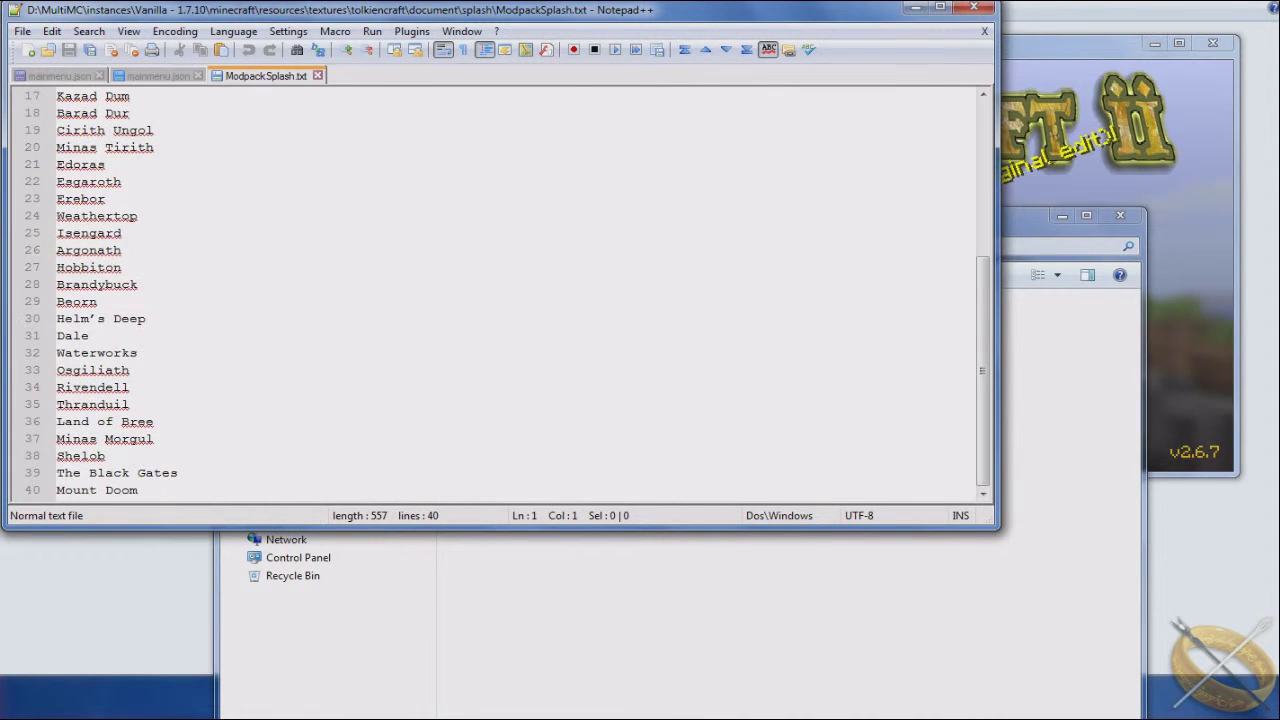
pyautogui.scroll(5, 500, 290)
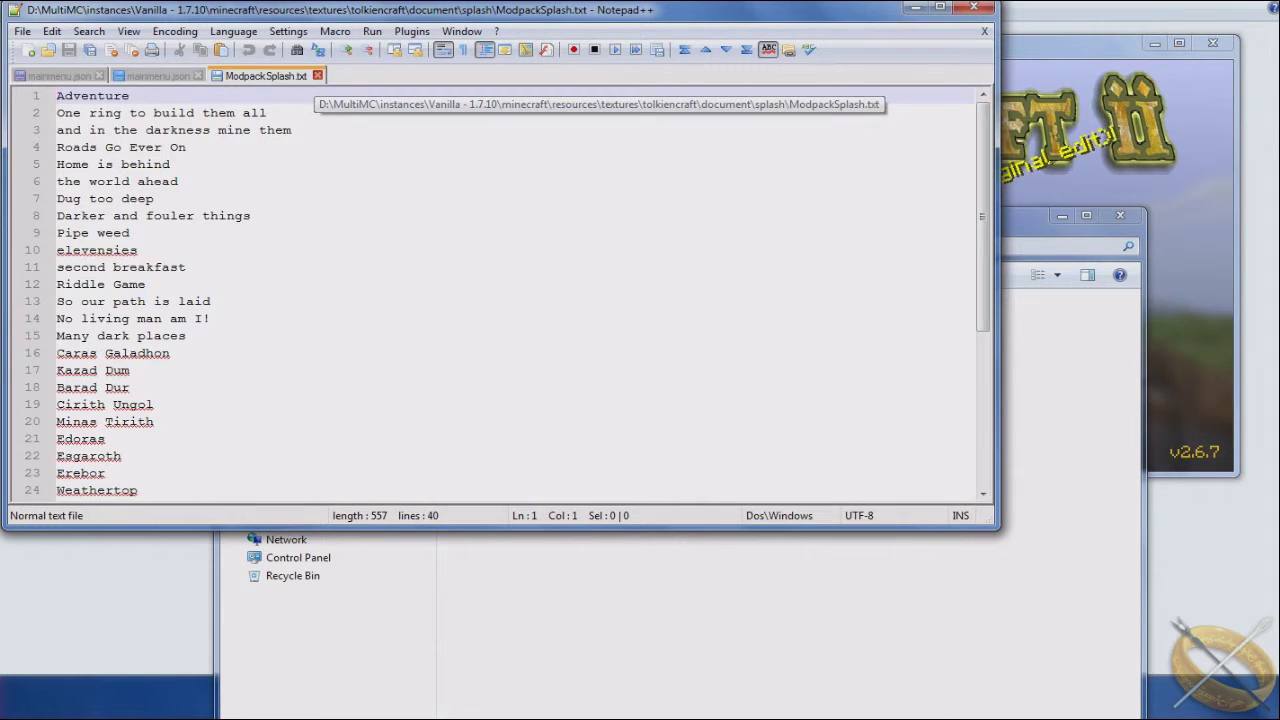
pyautogui.click(317, 75)
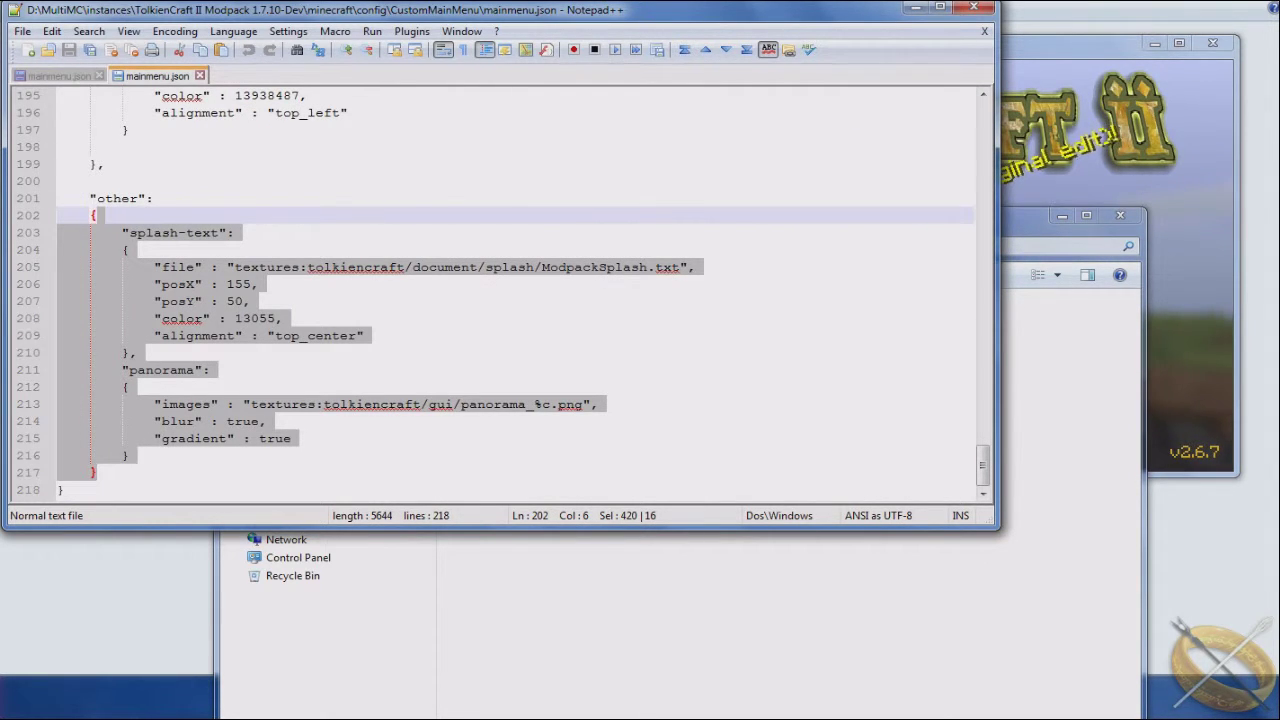
# Examine the ModpackSplash file name in the TolkienCraft II mainmenu.json splash path and compare it with the Minecraft menu's splash text
pyautogui.click(541, 267)
pyautogui.moveTo(535, 267); pyautogui.dragTo(599, 267)
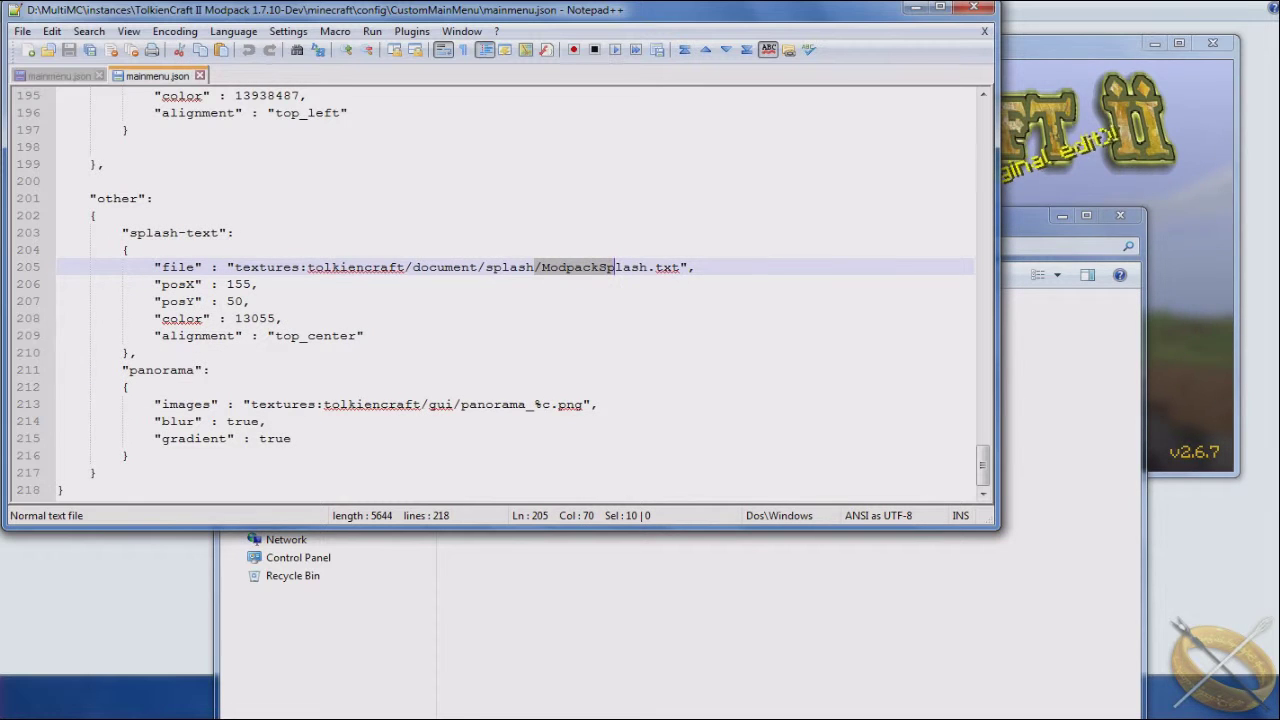
pyautogui.click(542, 267)
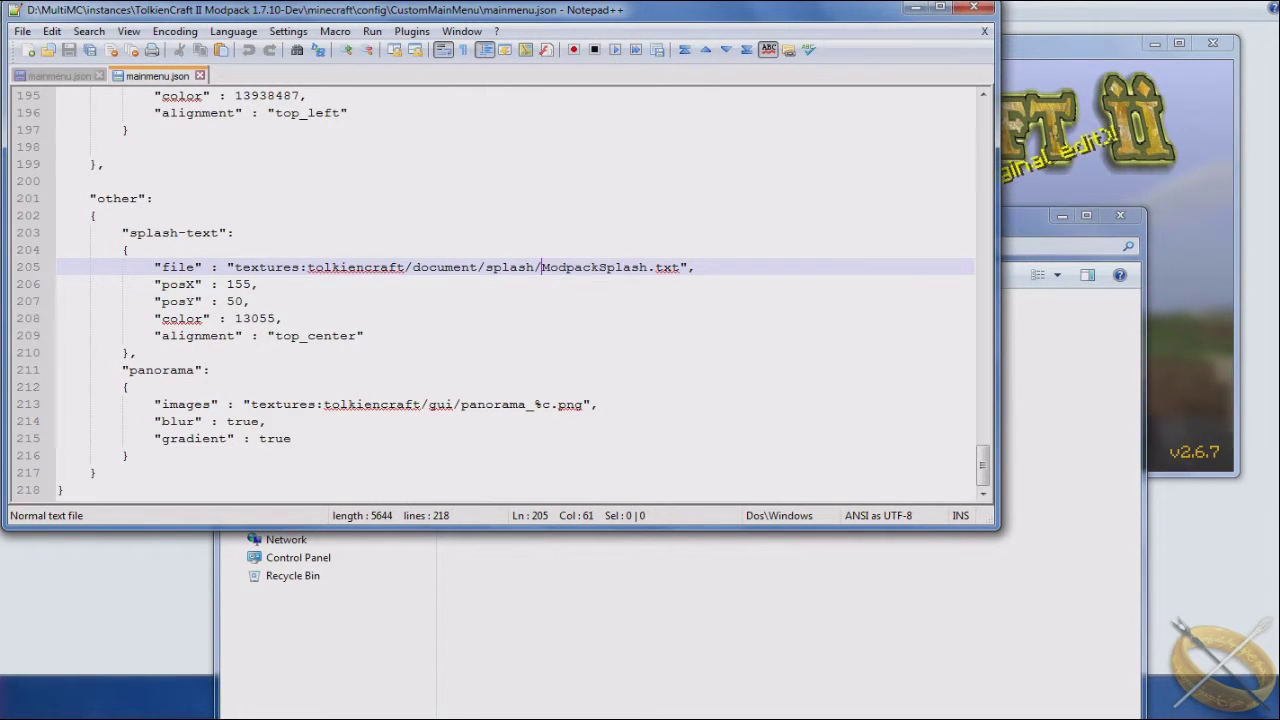
pyautogui.moveTo(542, 267); pyautogui.dragTo(648, 267)
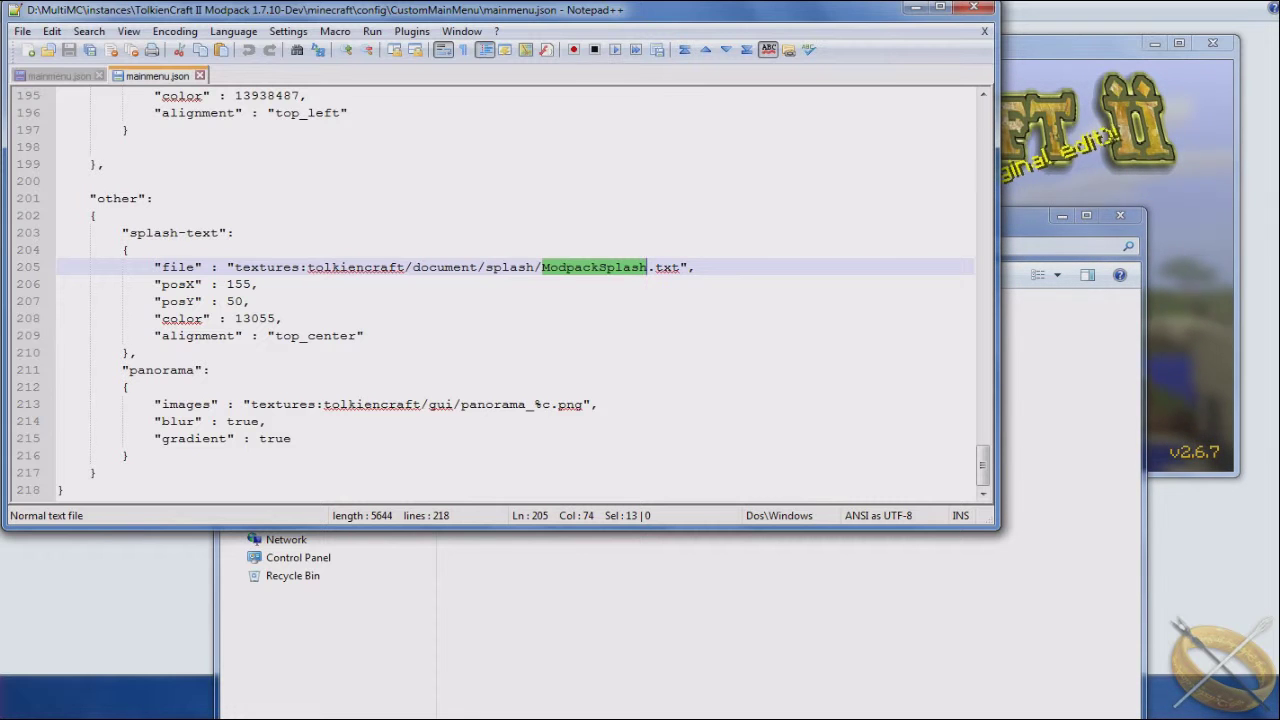
pyautogui.hotkey('alt', 'Tab')
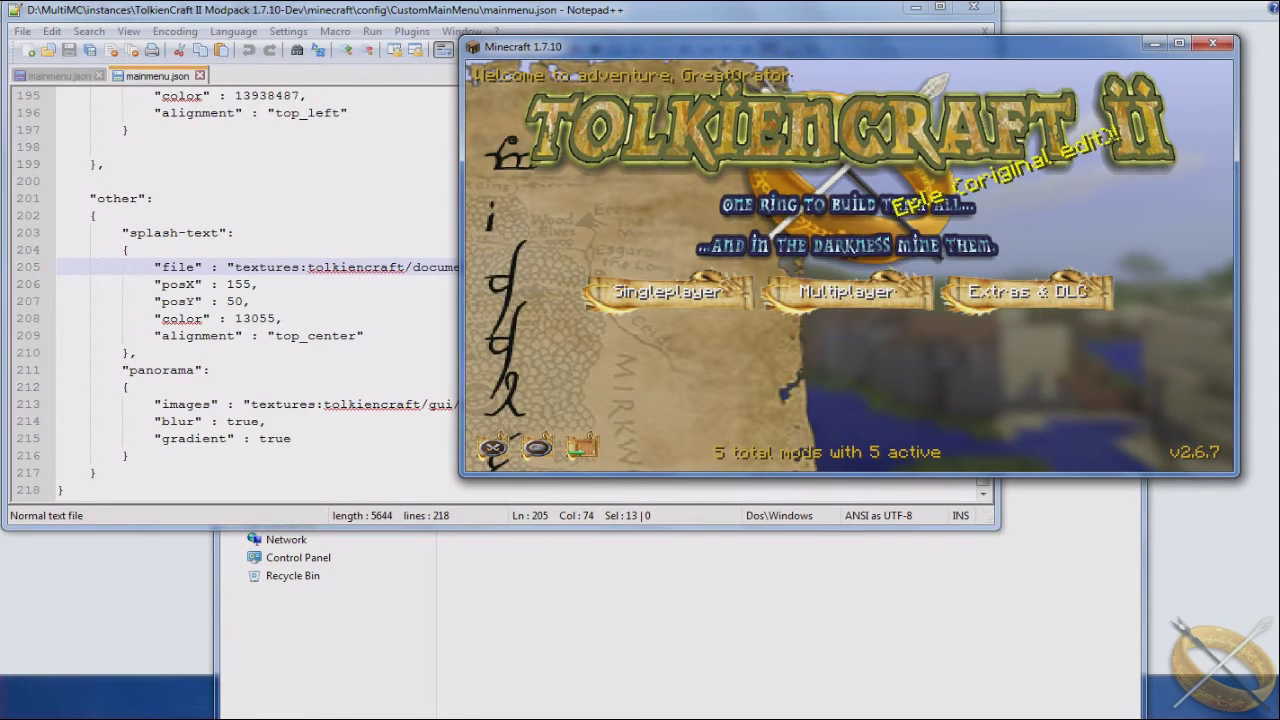
pyautogui.click(292, 267)
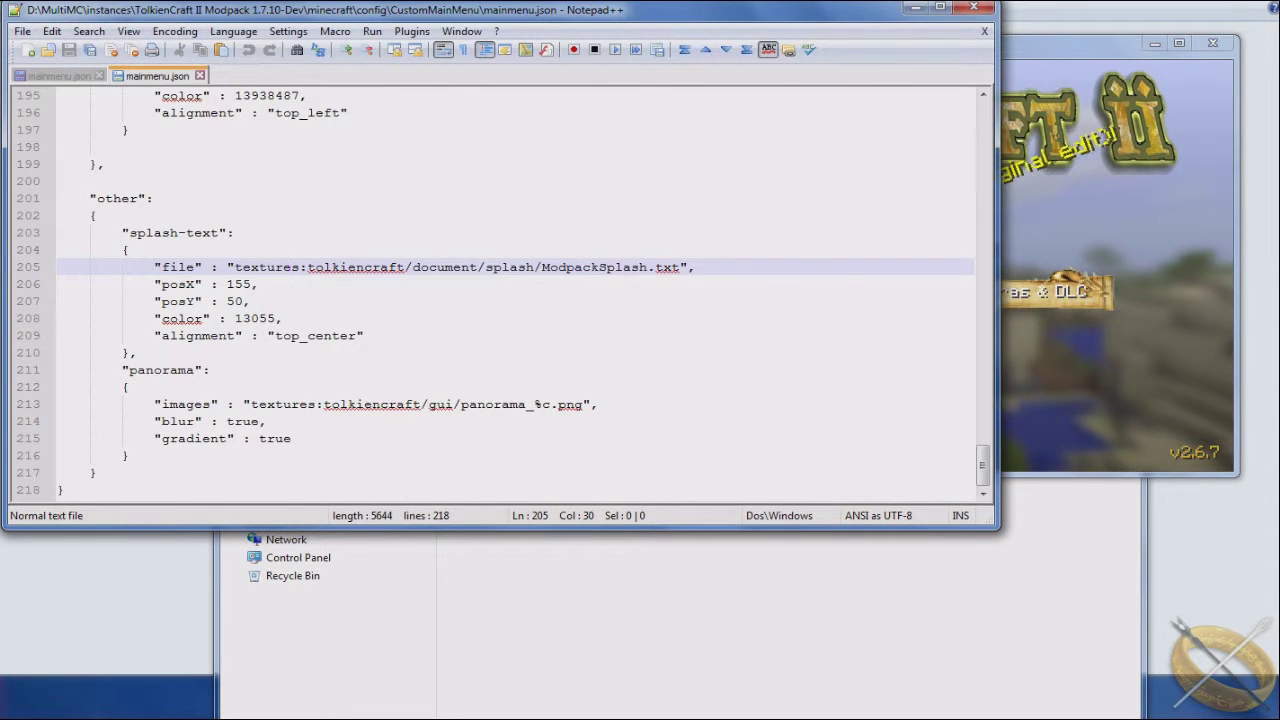
# Examine the panorama's "blur" and "gradient" settings in the Vanilla instance's mainmenu.json
pyautogui.hotkey('ctrl', 'Tab')
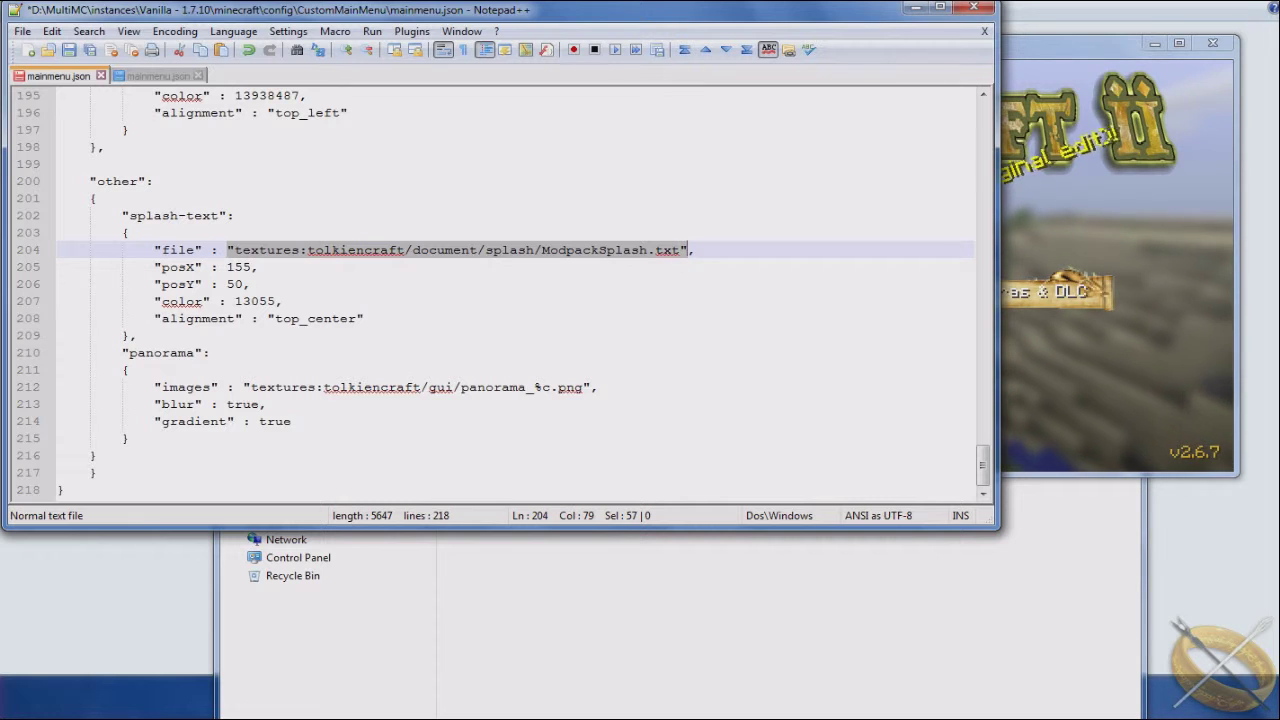
pyautogui.moveTo(154, 404); pyautogui.dragTo(267, 404)
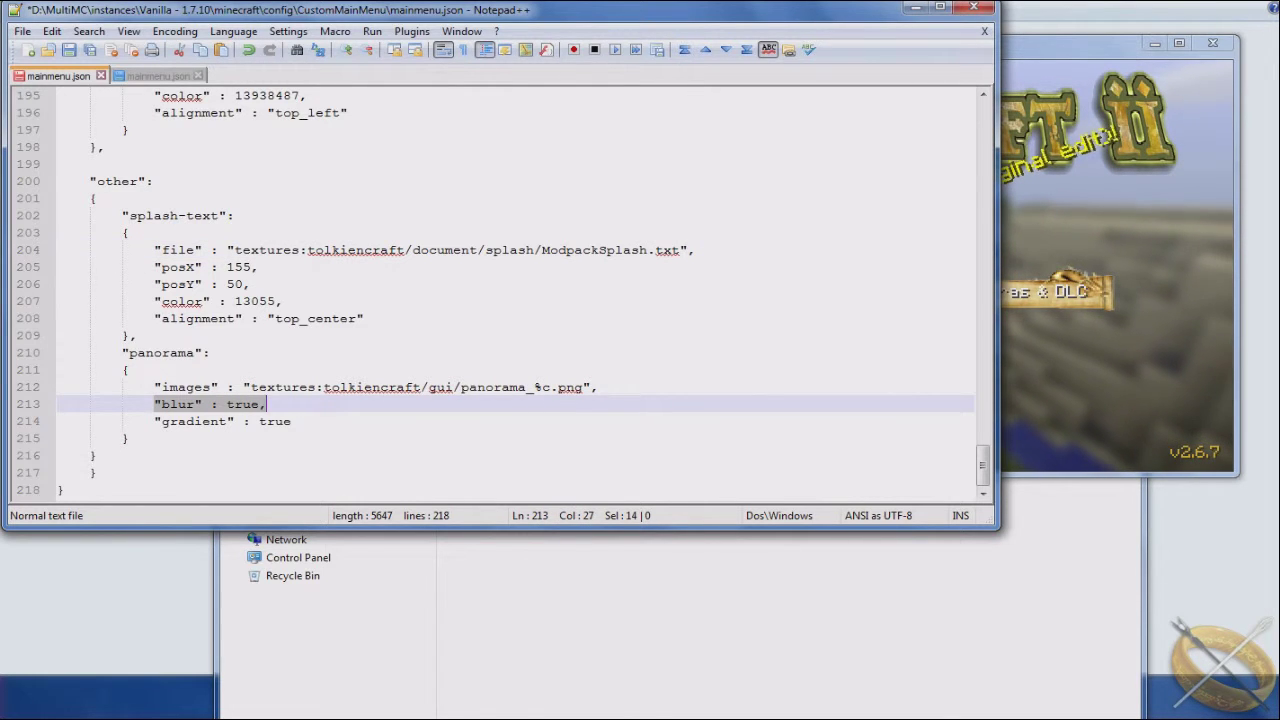
pyautogui.moveTo(154, 421); pyautogui.dragTo(292, 421)
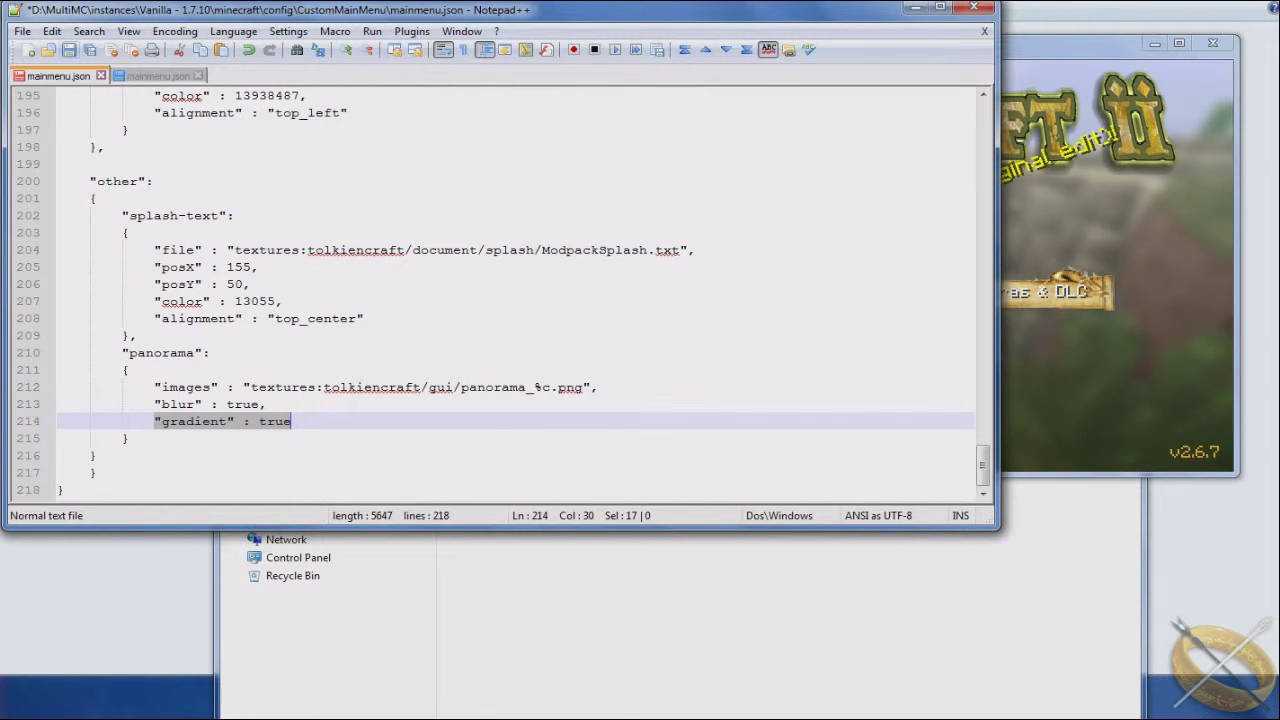
# Save the Vanilla instance's mainmenu.json and reload the main menu in Minecraft to apply the new "other" section
pyautogui.hotkey('ctrl', 's')
pyautogui.hotkey('alt', 'Tab')
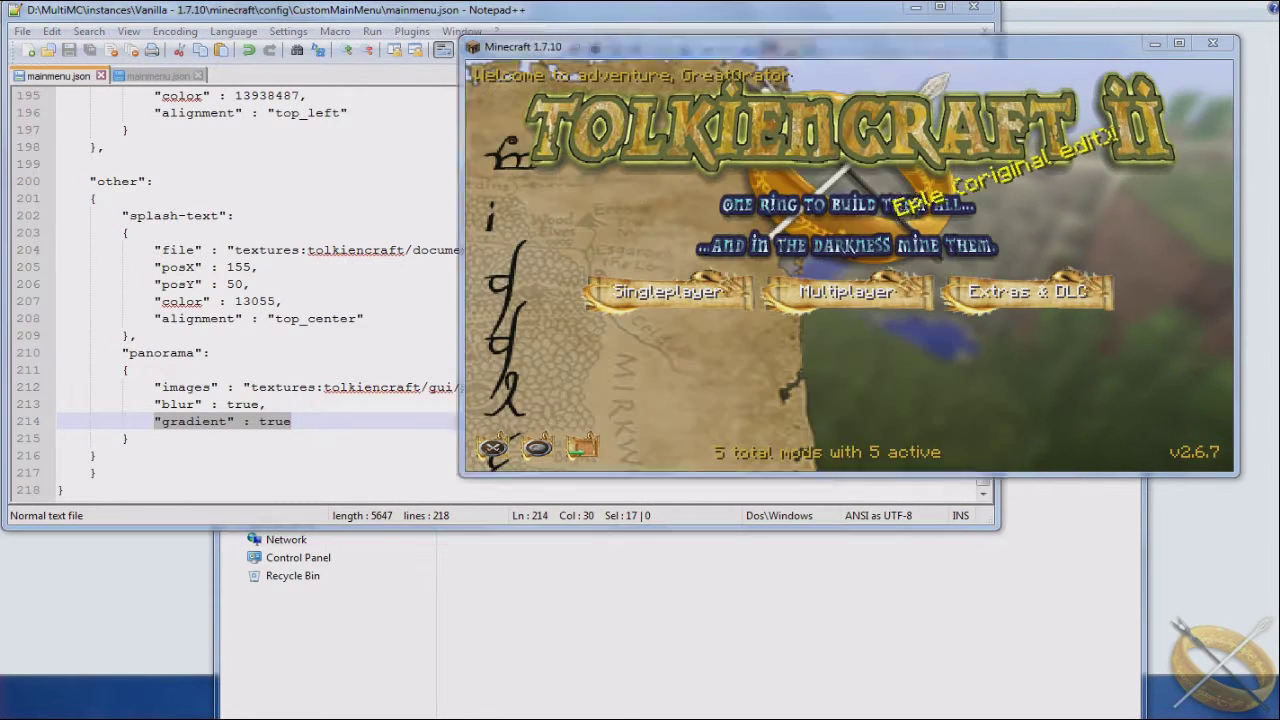
pyautogui.hotkey('ctrl', 'r')
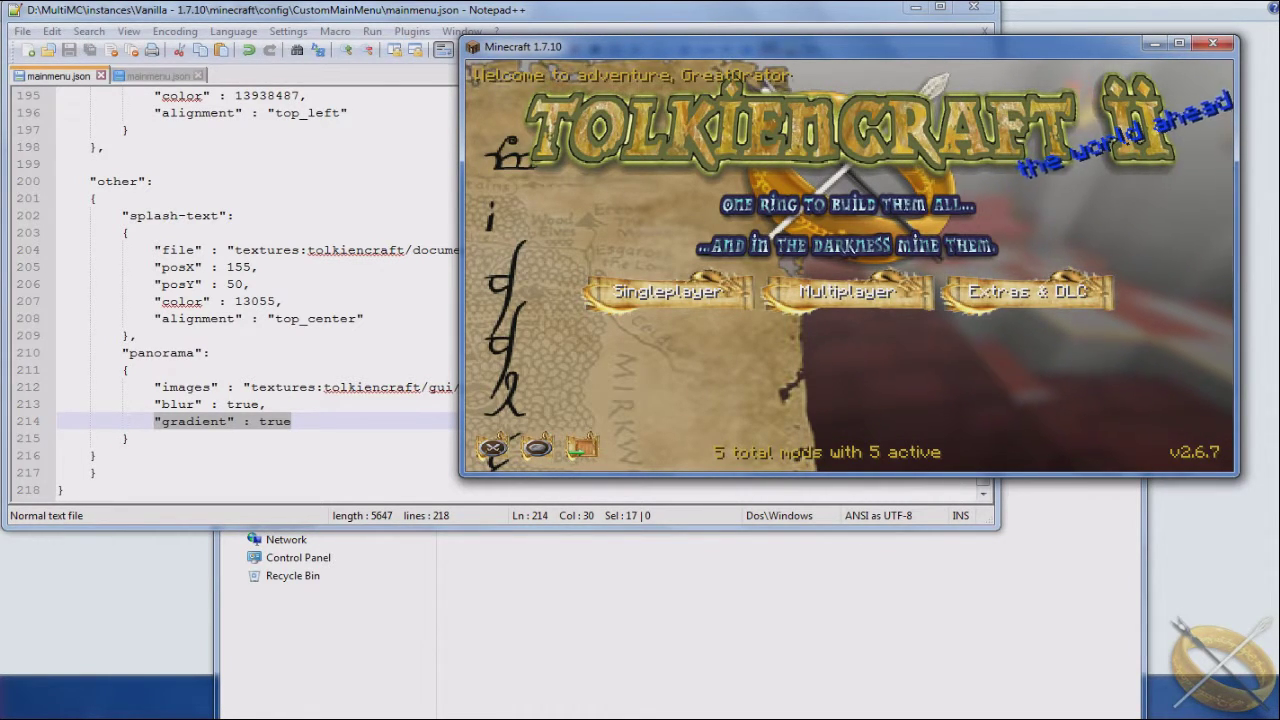
# Compare the splash-text and panorama blocks of mainmenu.json, including the splash "file" path, with the reloaded Minecraft menu
pyautogui.click(161, 216)
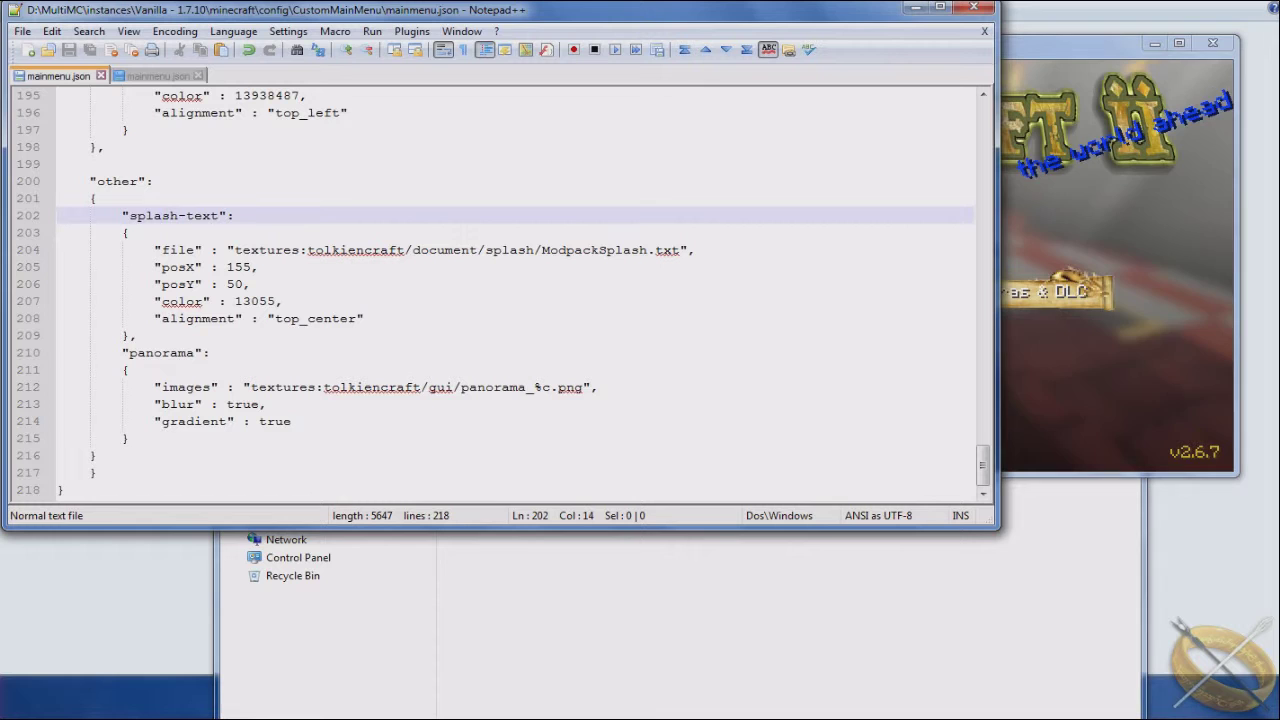
pyautogui.moveTo(291, 421); pyautogui.dragTo(122, 215)
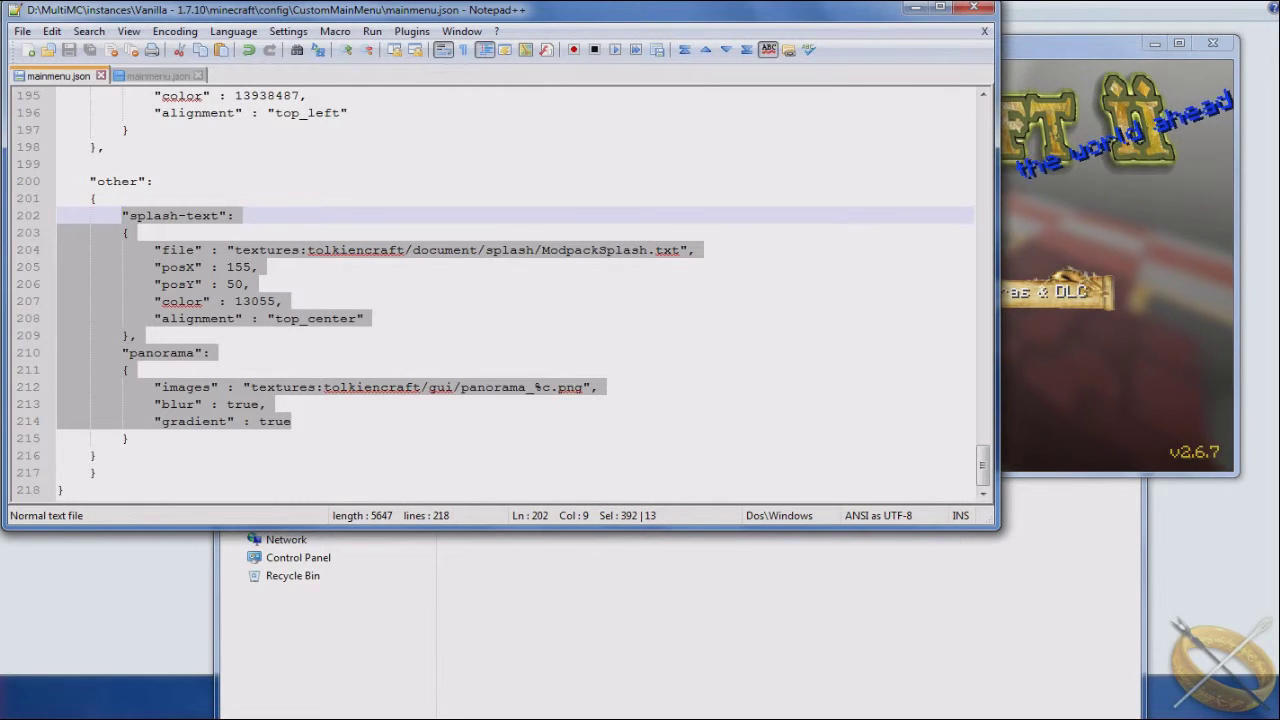
pyautogui.click(138, 336)
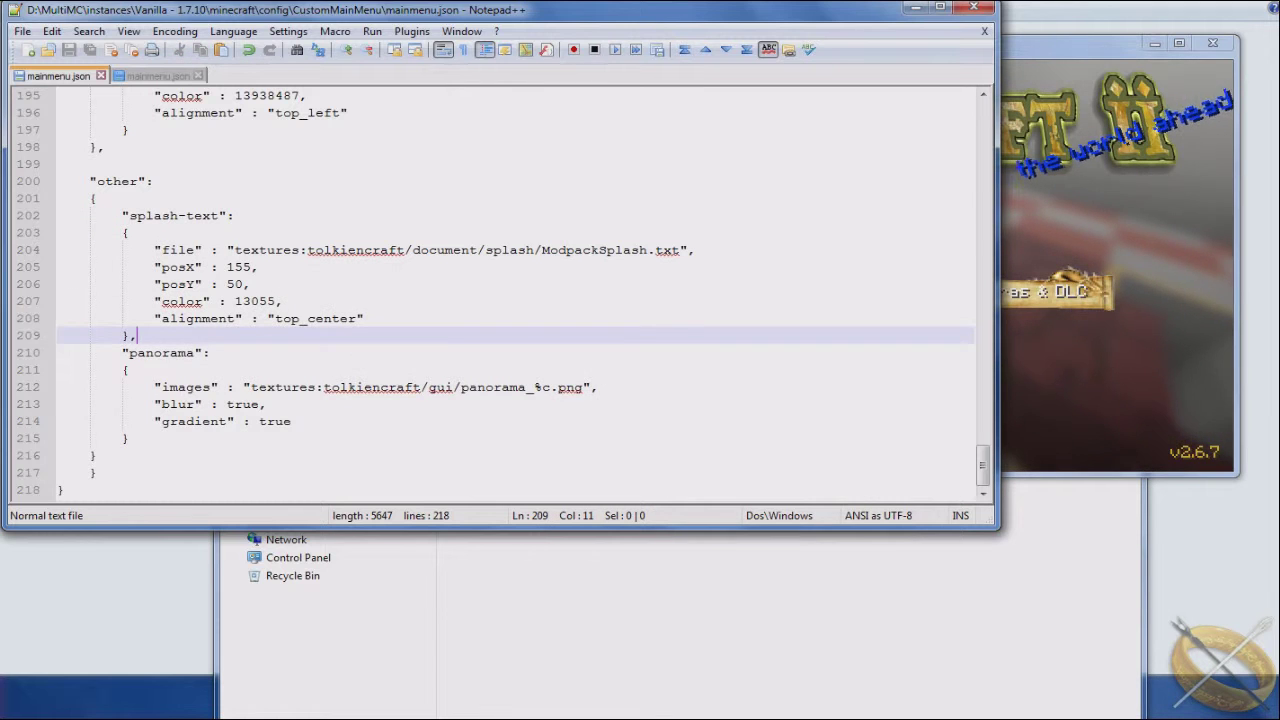
pyautogui.hotkey('alt', 'Tab')
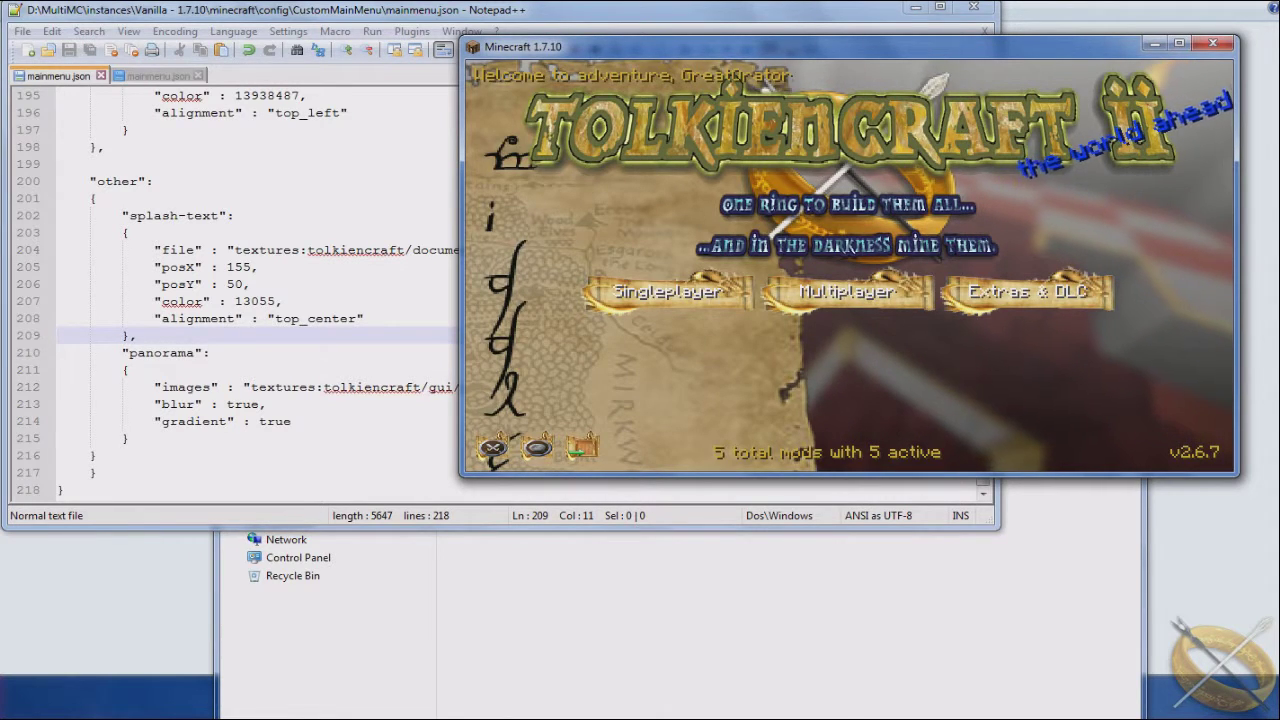
pyautogui.click(299, 250)
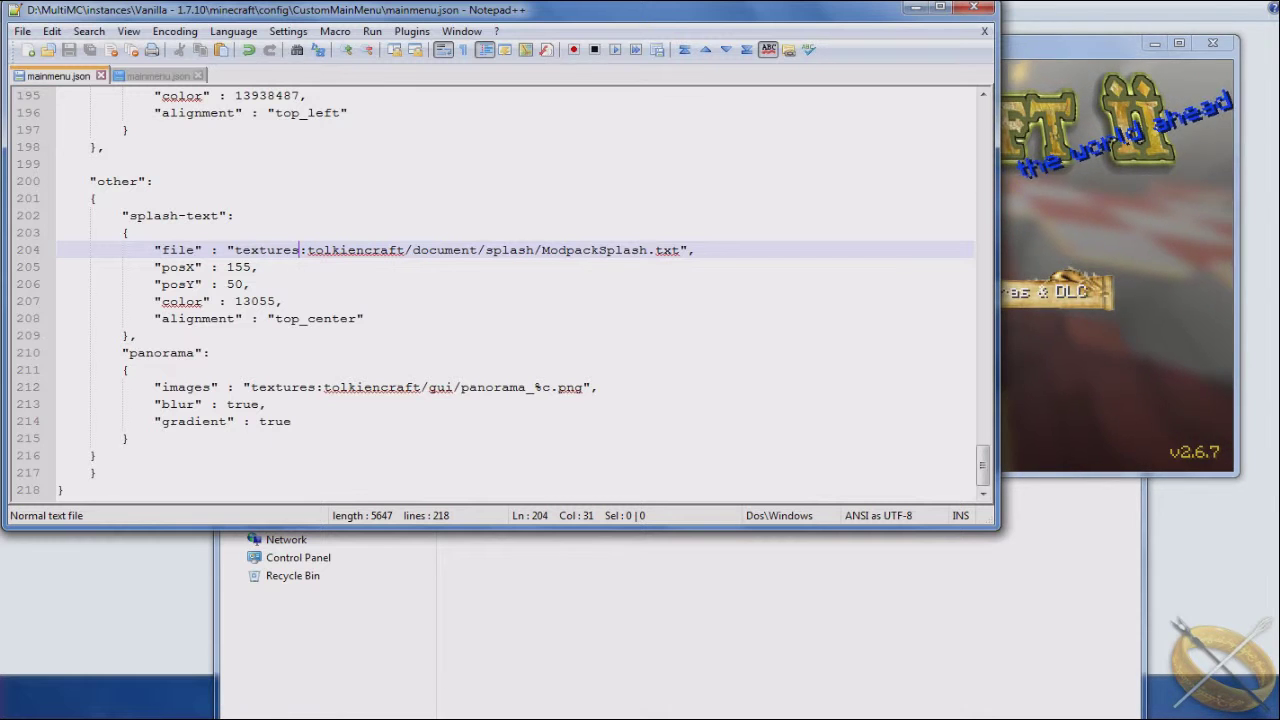
pyautogui.moveTo(235, 250); pyautogui.dragTo(685, 237)
pyautogui.press('Down')
pyautogui.press('End')
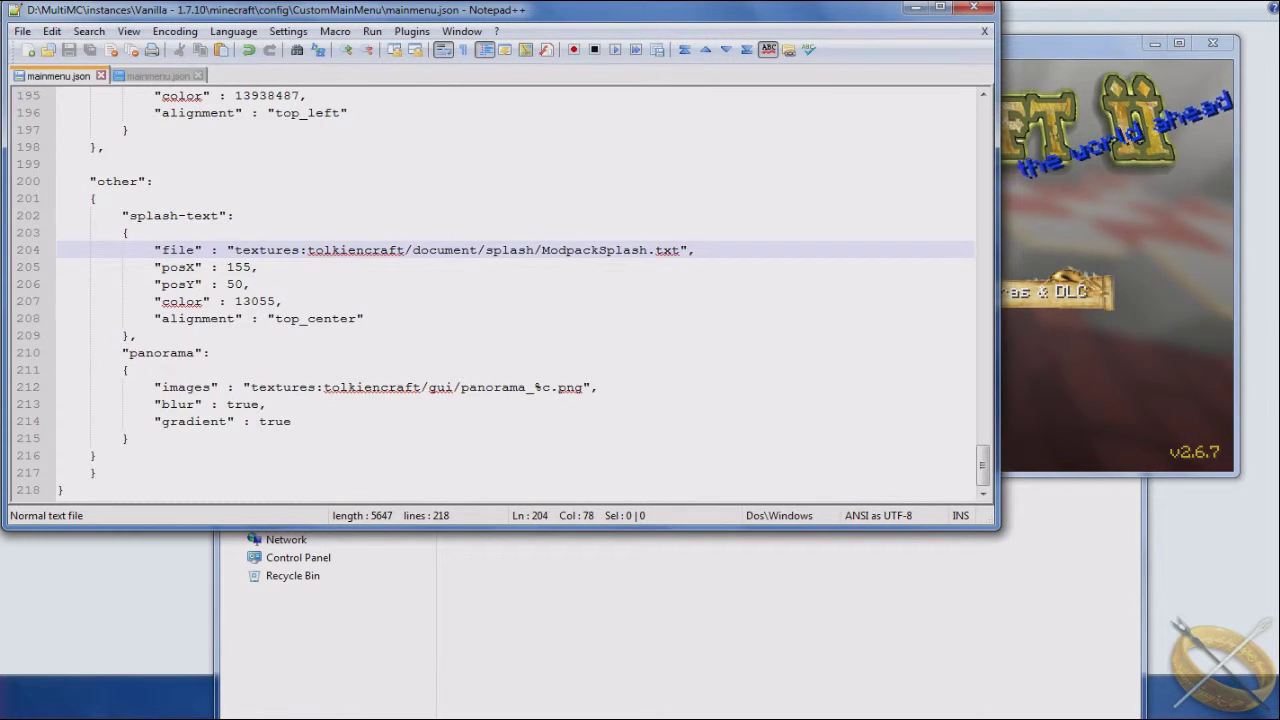